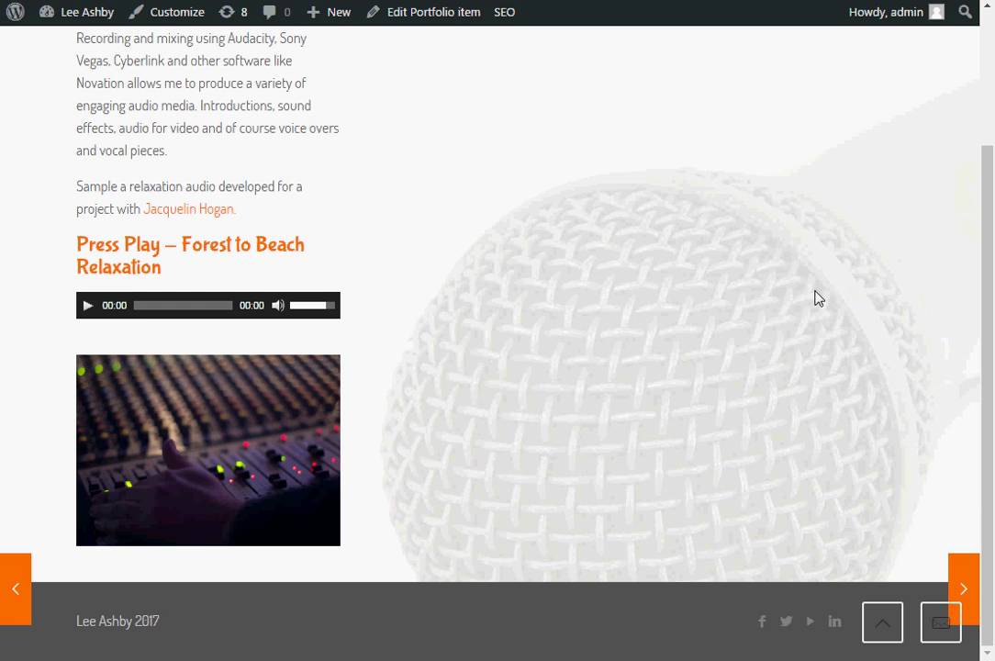
- Scroll up and down the live Audio Production page to review its faded microphone background
scroll(819, 343, up, 1)
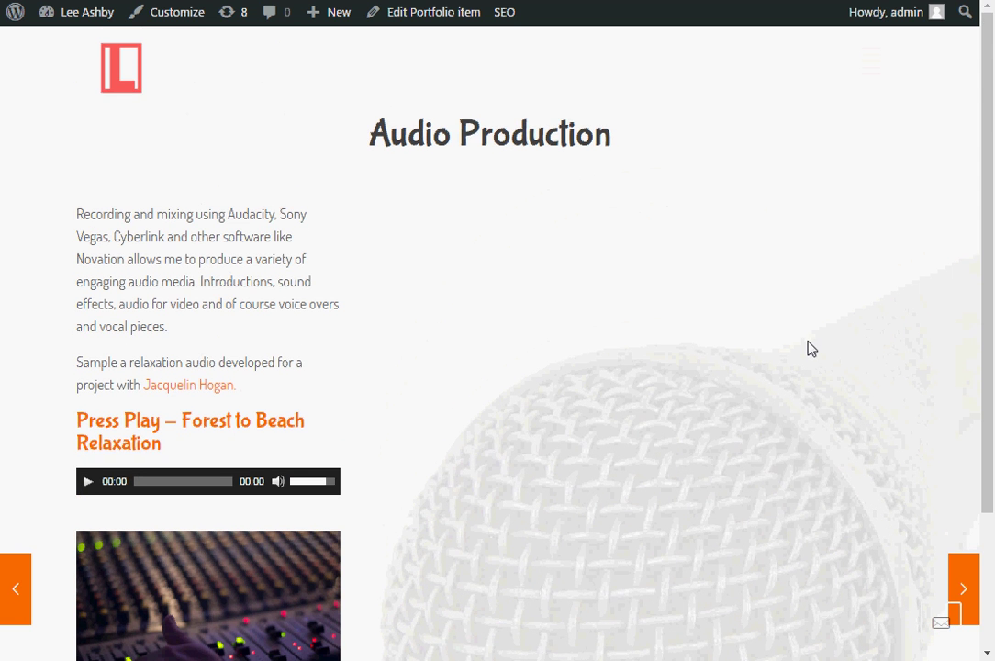
scroll(756, 384, down, 3)
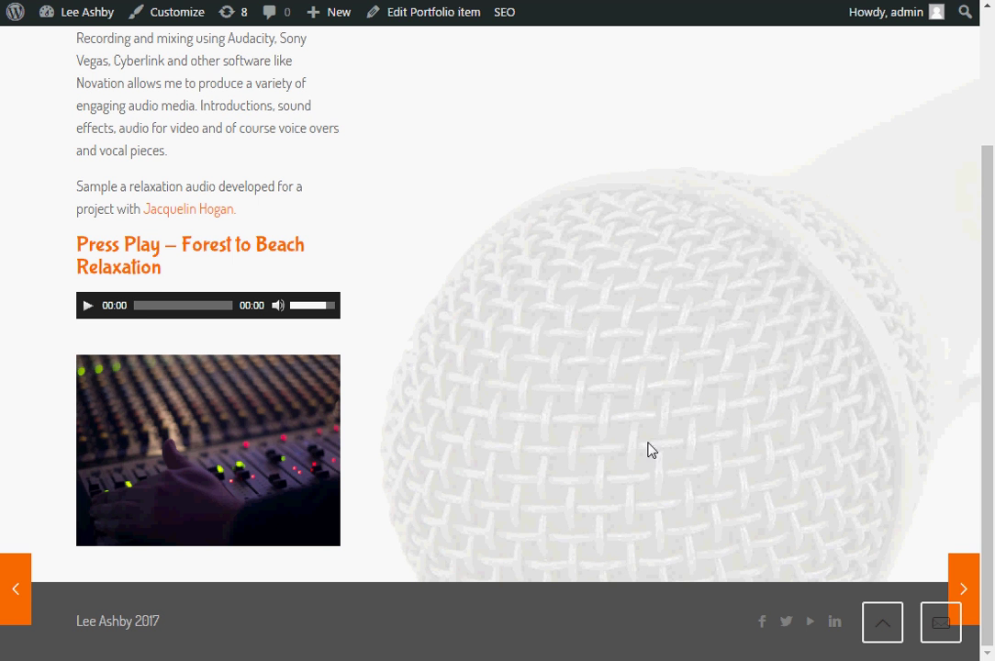
scroll(679, 386, up, 2)
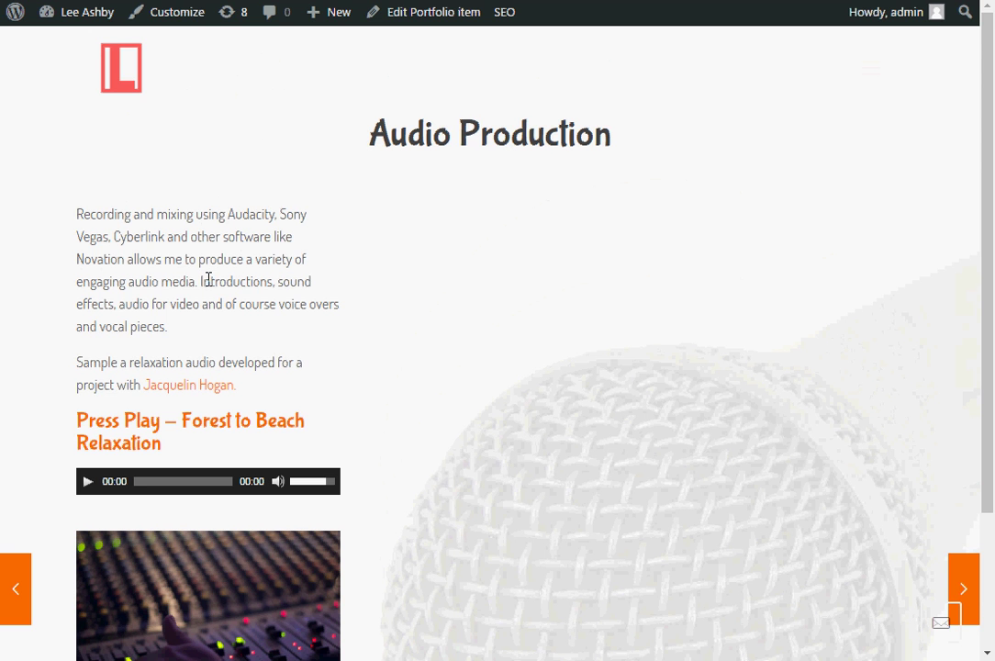
scroll(208, 279, down, 2)
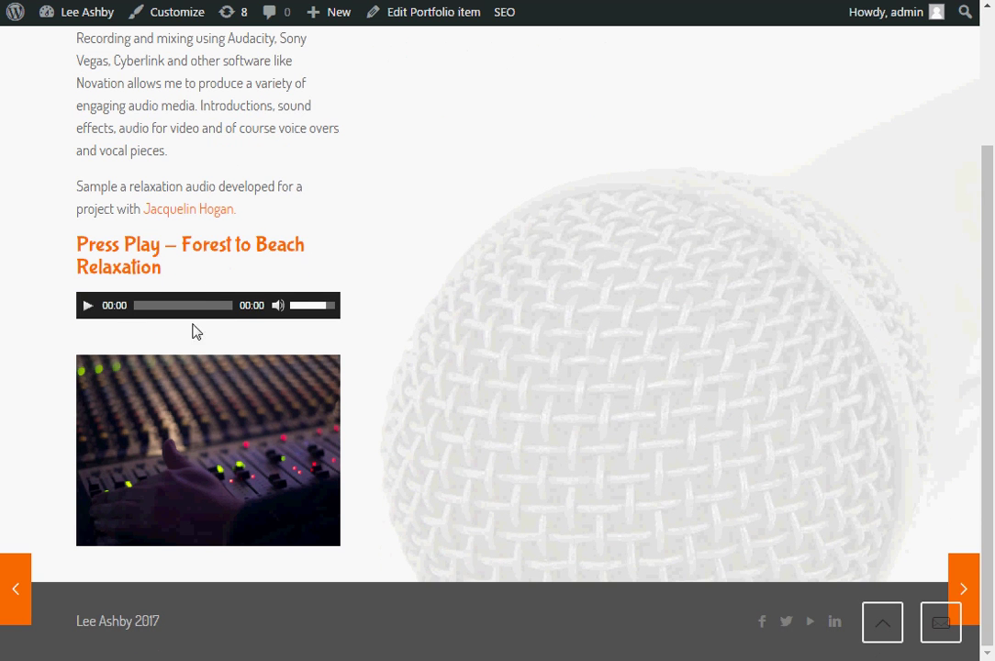
scroll(602, 420, up, 1)
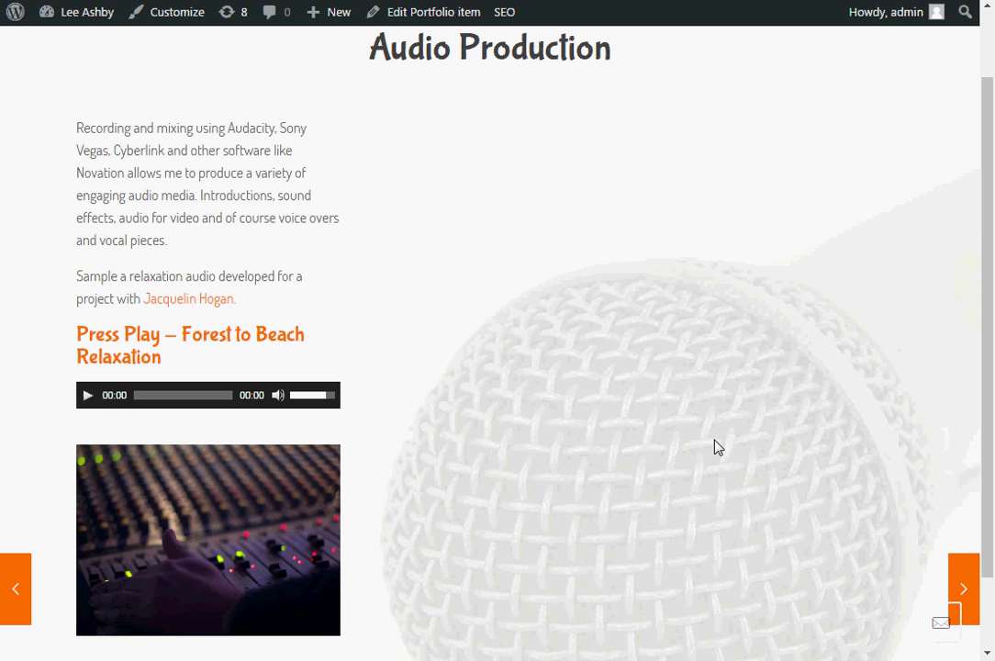
scroll(708, 462, up, 1)
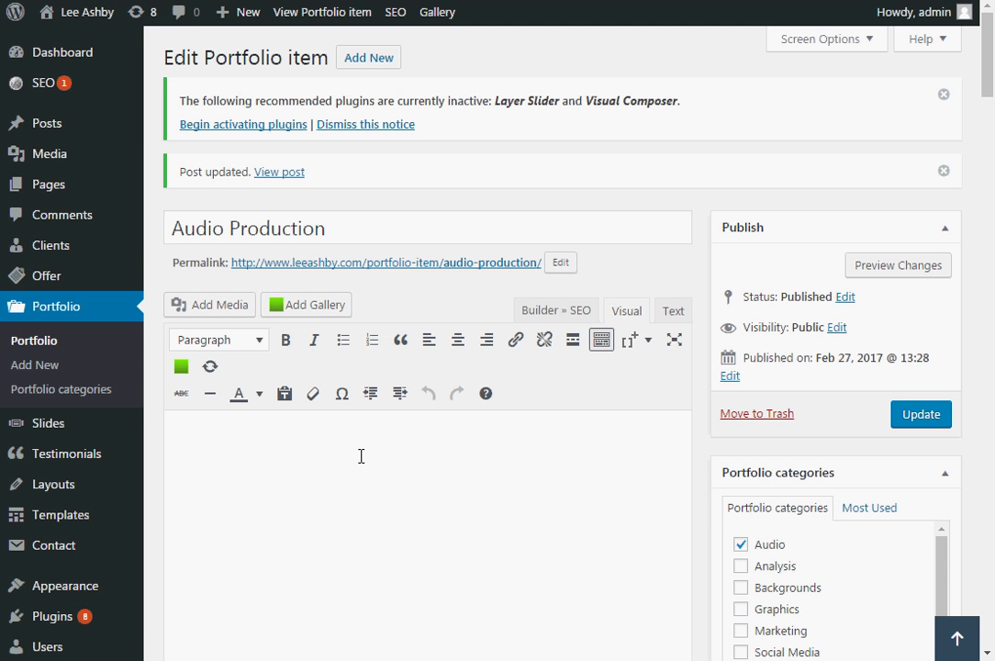
- Leave the Audio Production editor for the Portfolio list of all five items
scroll(361, 456, down, 2)
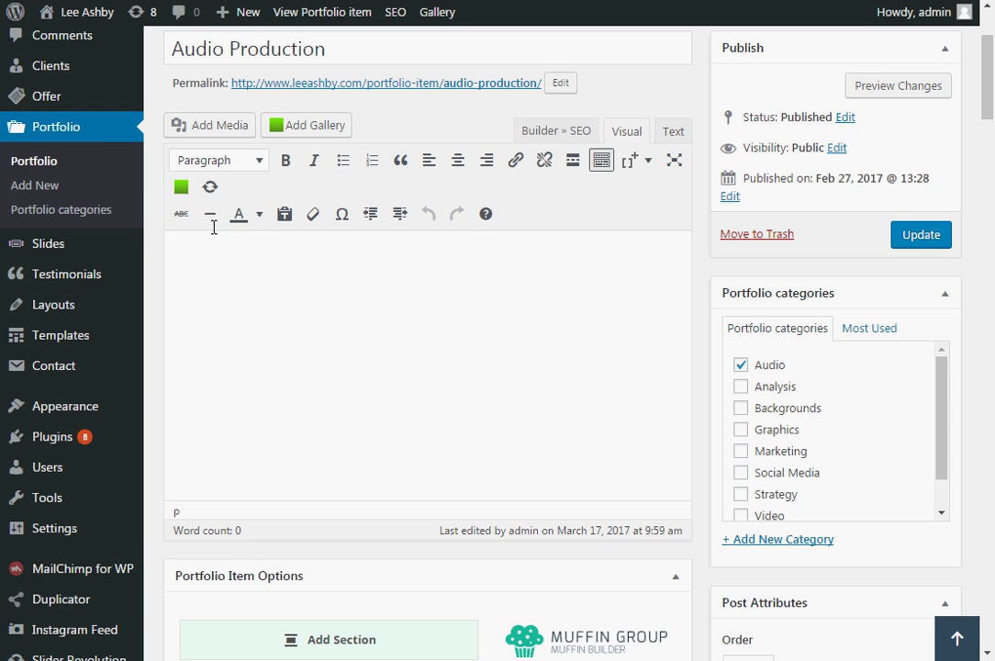
click(41, 163)
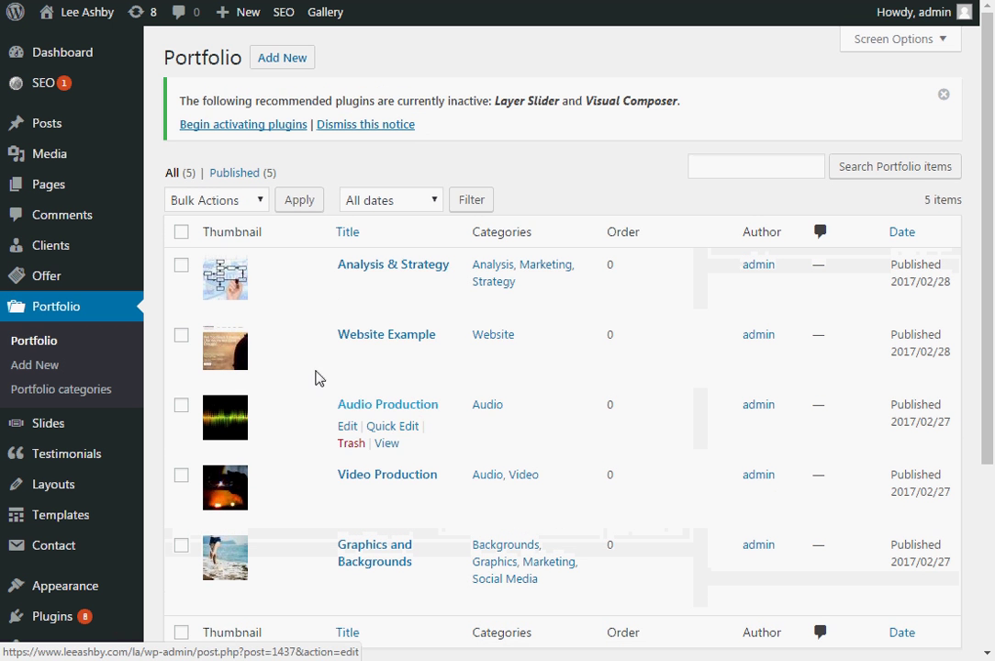
- Reopen the Audio Production item from the Portfolio list in the editor
scroll(314, 324, down, 1)
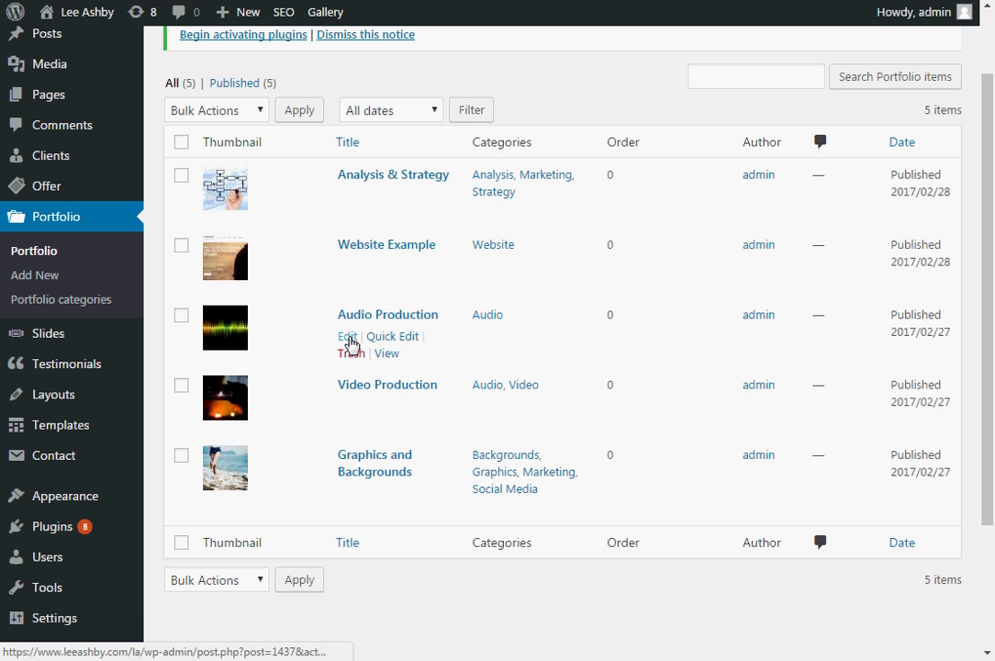
click(348, 337)
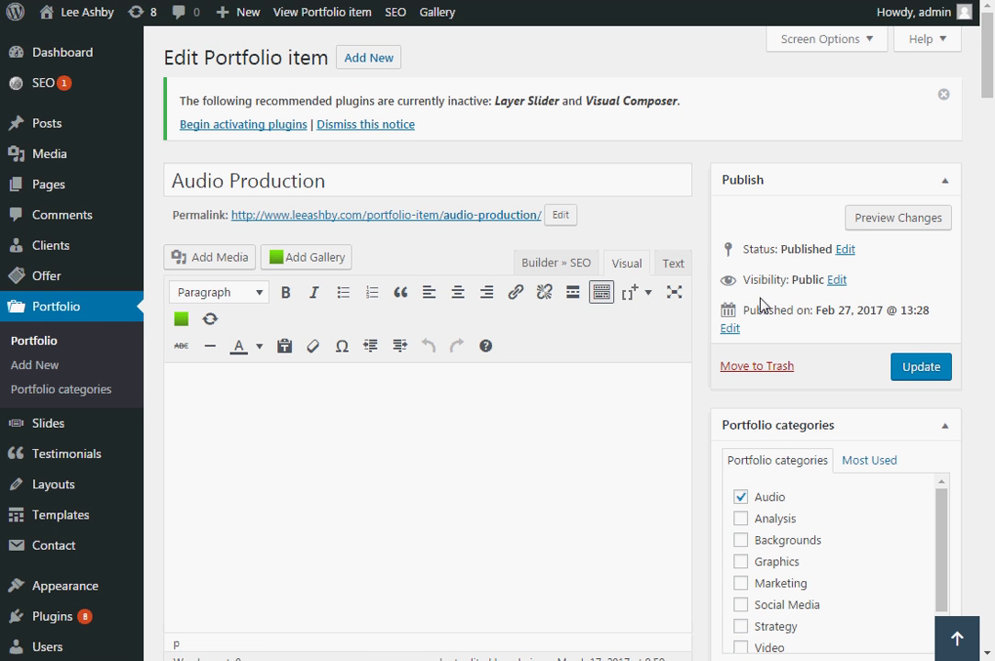
- Scroll down to the Muffin Builder box with the Fancy Heading, 1/3 column and waveform featured image
scroll(762, 303, down, 1)
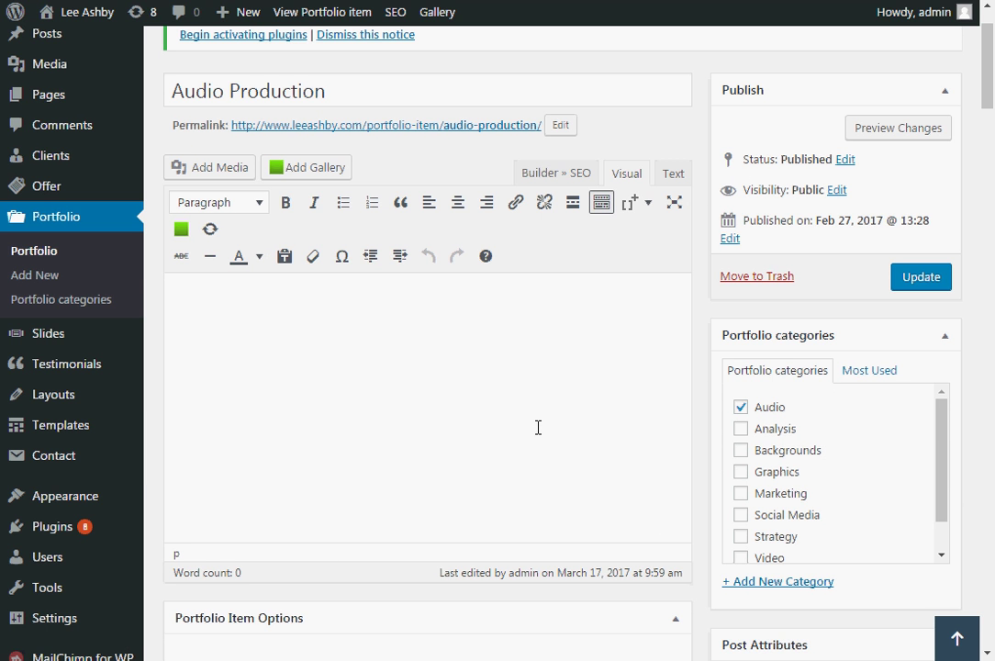
scroll(538, 427, down, 5)
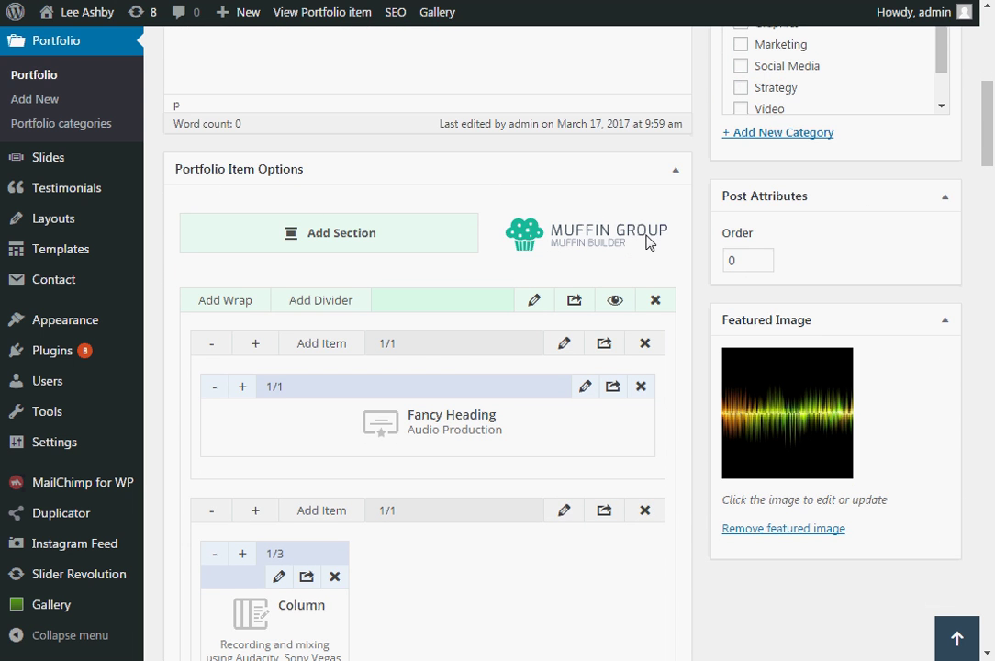
- Scroll through the Muffin Builder rows to inspect the Fancy Heading section and 1/3 column
scroll(645, 243, down, 1)
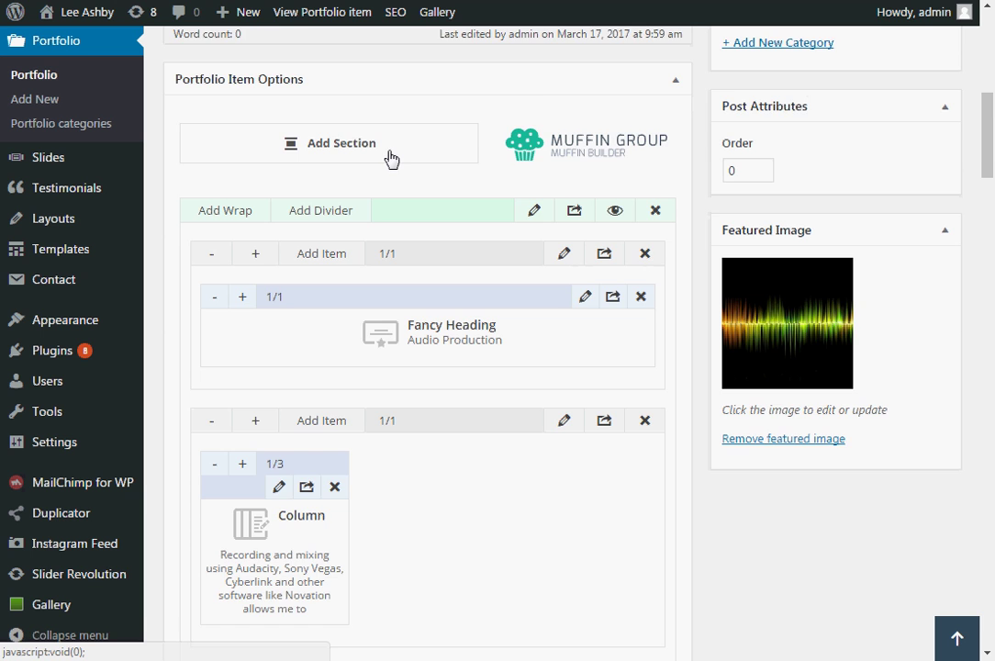
scroll(394, 159, down, 1)
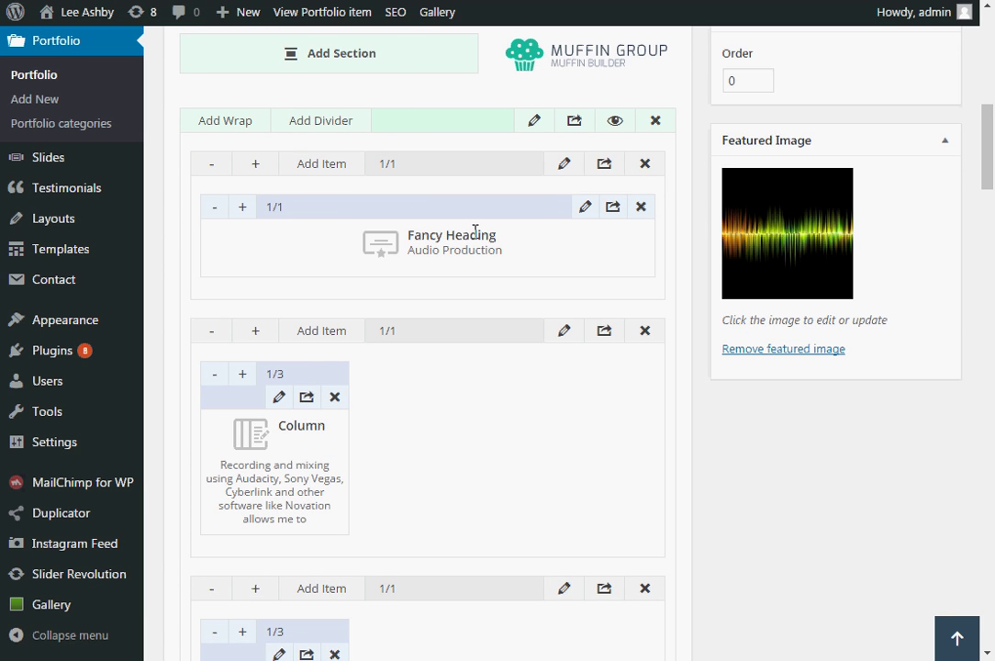
scroll(475, 231, down, 1)
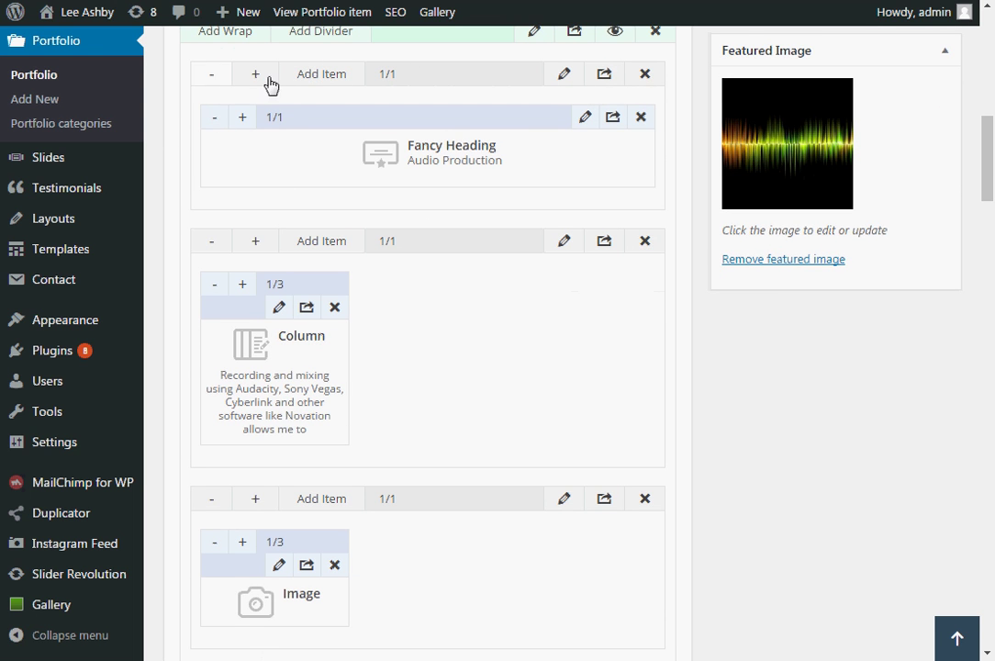
scroll(488, 181, up, 1)
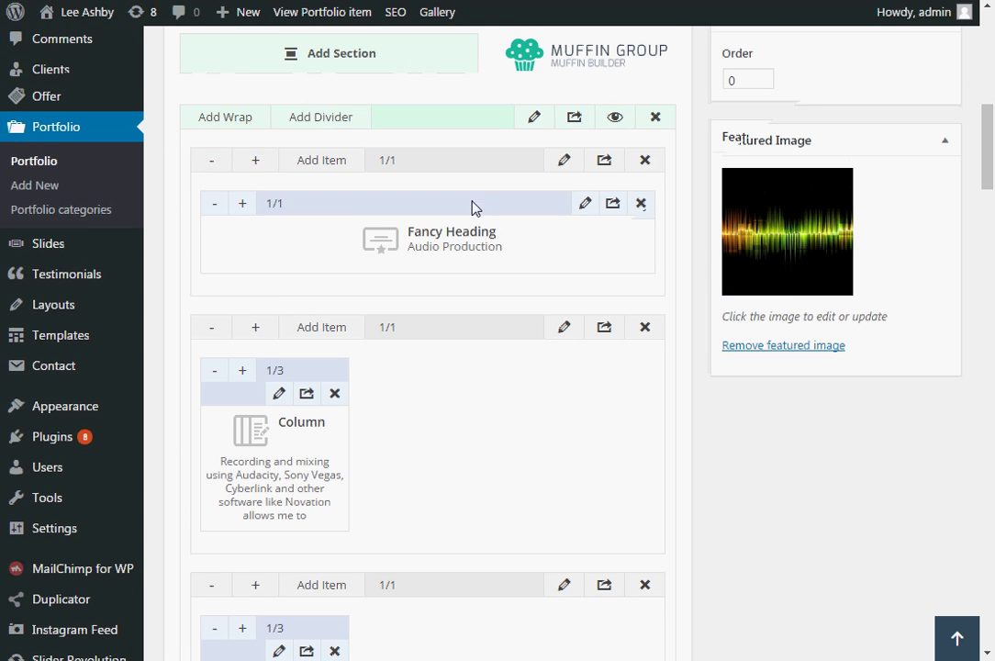
scroll(402, 366, down, 1)
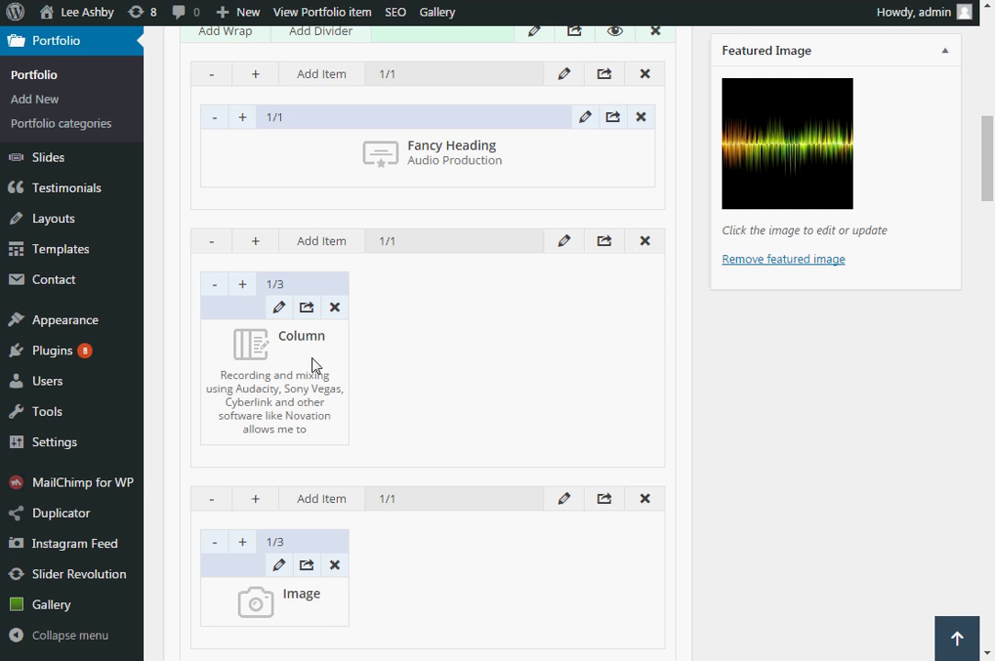
scroll(303, 365, down, 1)
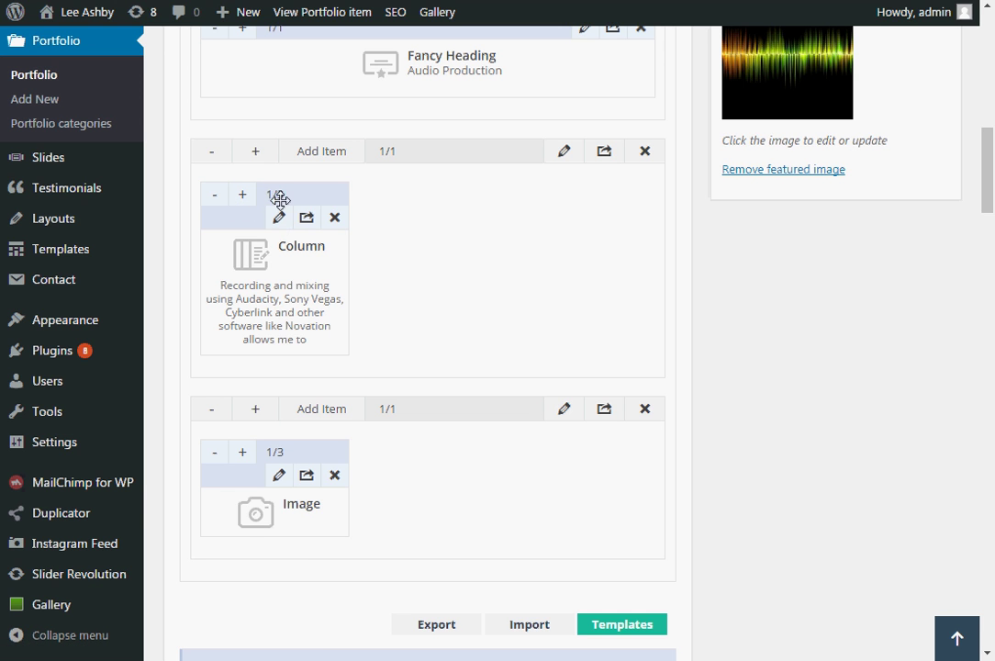
scroll(327, 330, down, 1)
scroll(327, 359, down, 1)
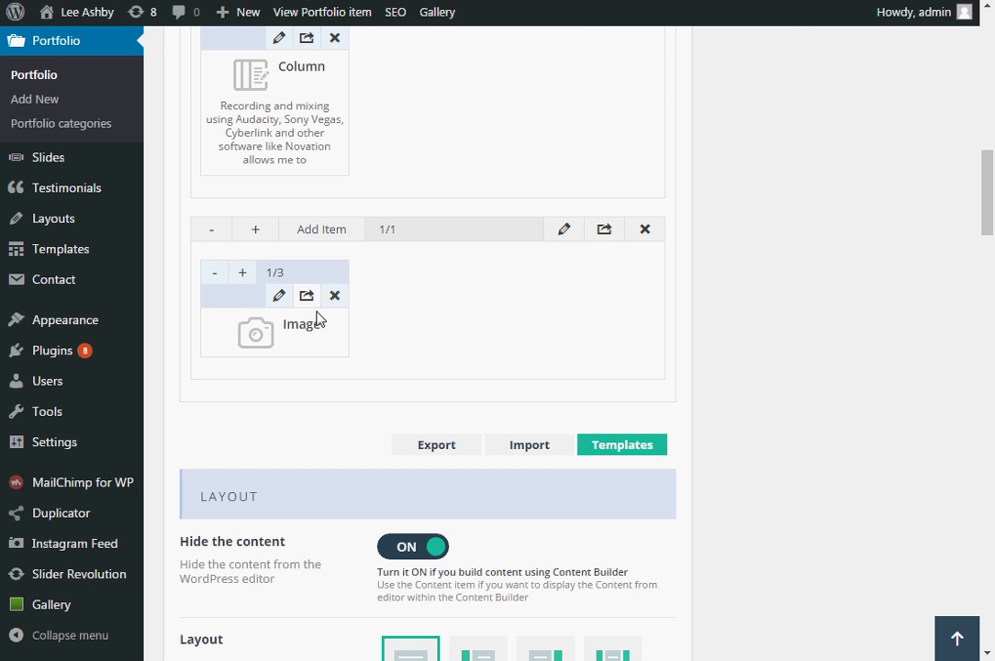
scroll(319, 319, up, 1)
scroll(321, 315, up, 5)
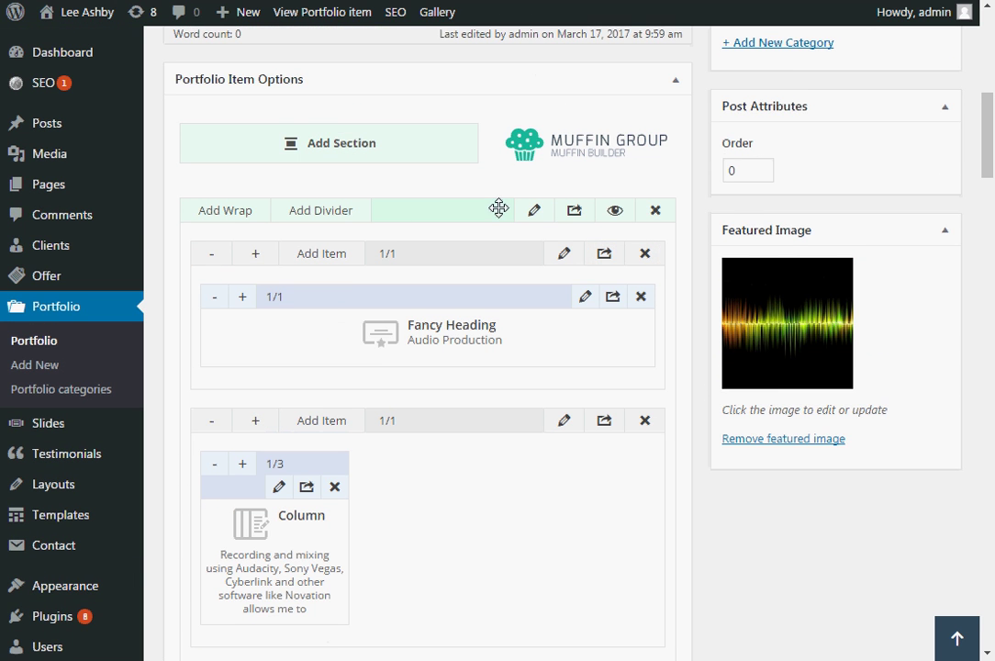
scroll(474, 215, up, 1)
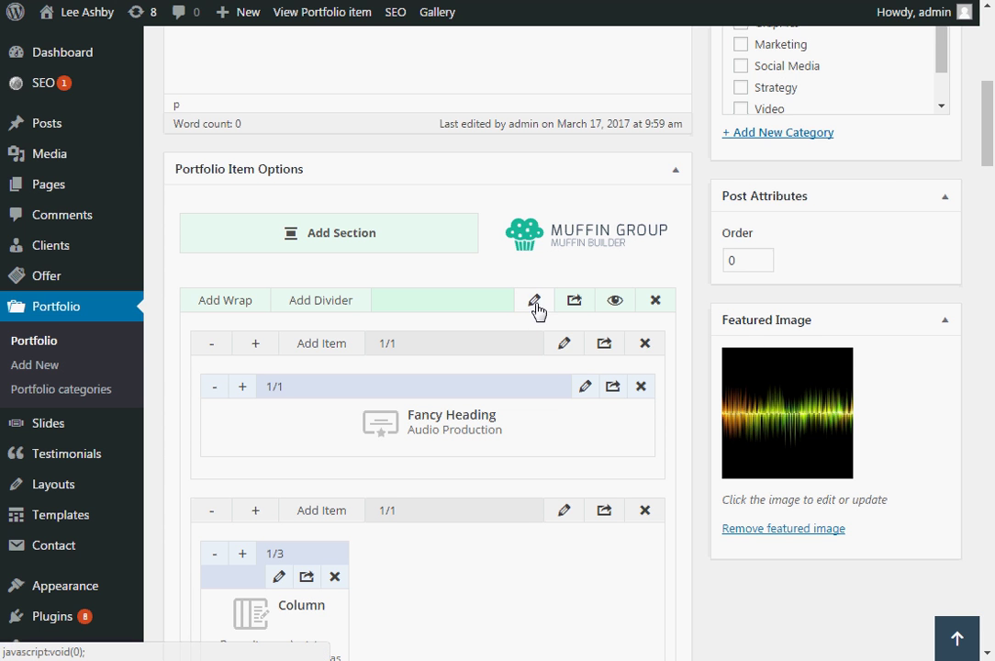
- Open the top section's settings and remove its microphone background image
click(536, 305)
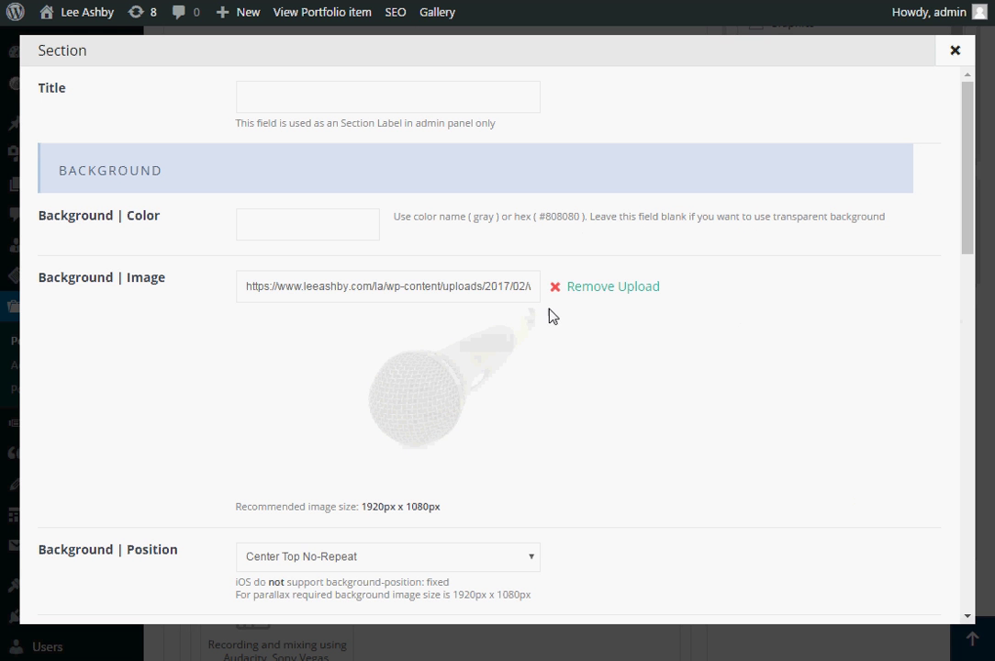
scroll(569, 336, down, 1)
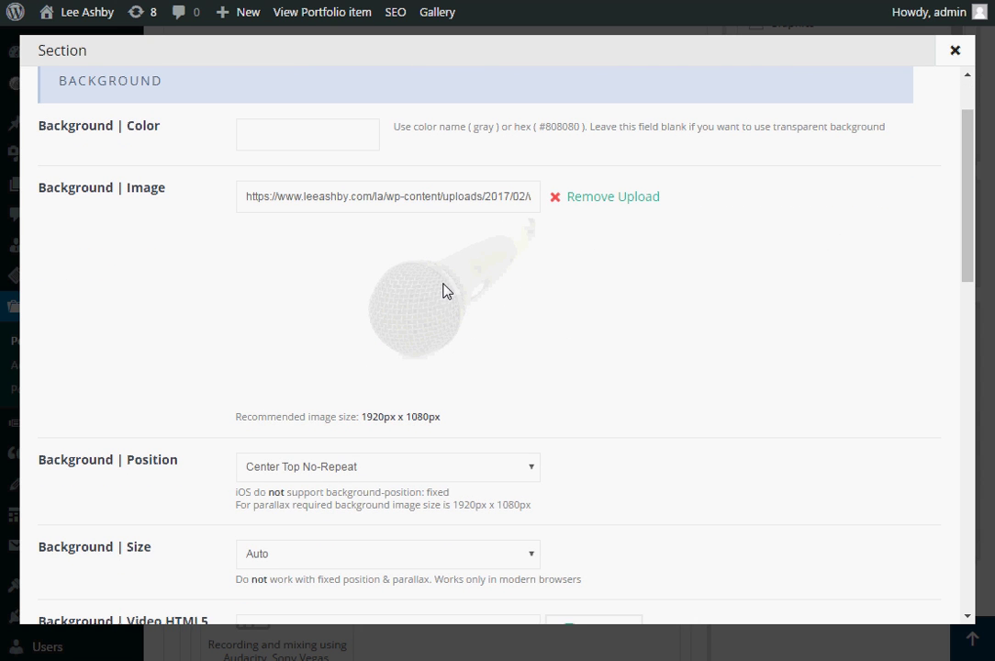
click(640, 198)
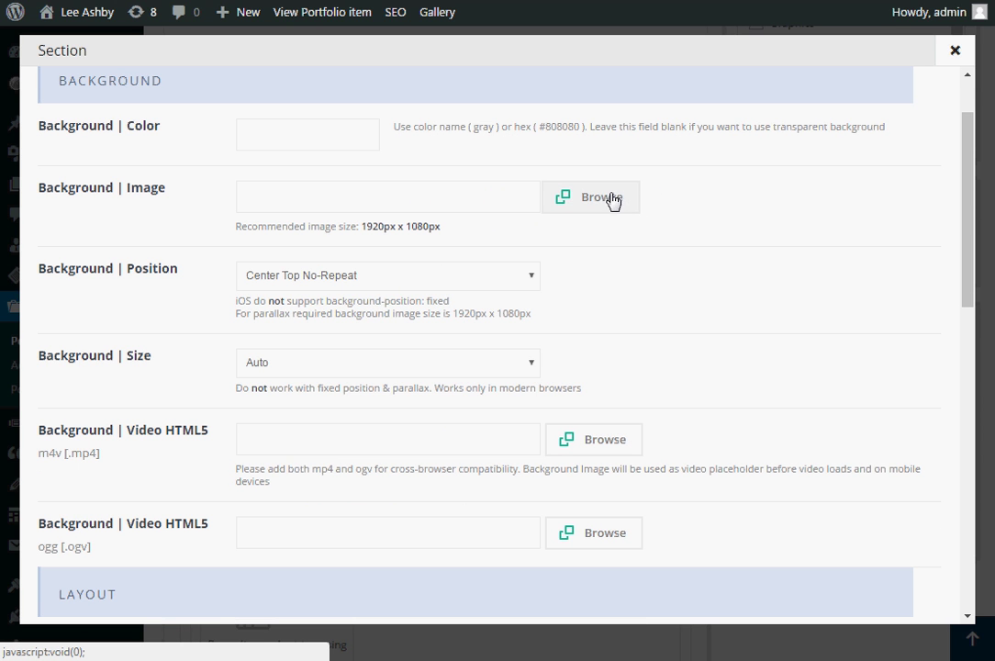
- Browse the Media Library for a background image, then start uploading a file from the computer
click(606, 202)
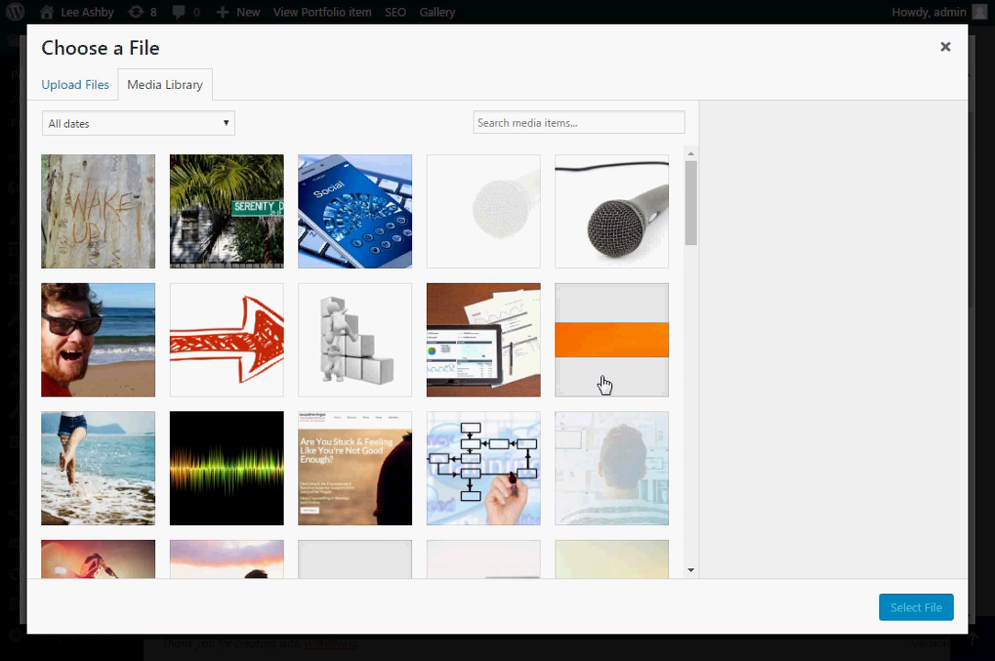
scroll(604, 384, down, 1)
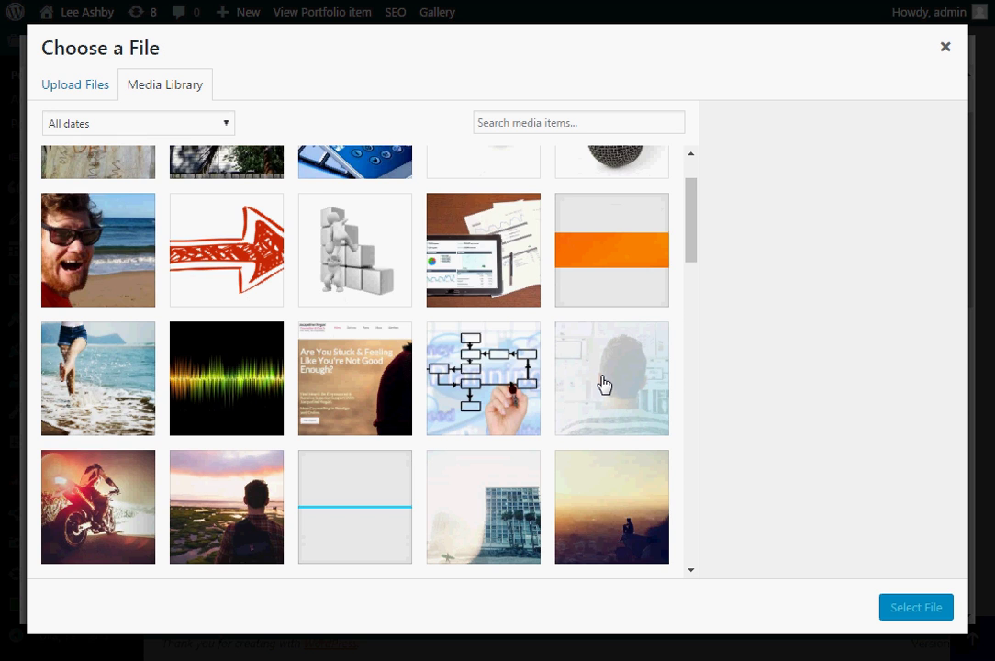
scroll(604, 383, down, 3)
scroll(602, 385, up, 3)
click(94, 92)
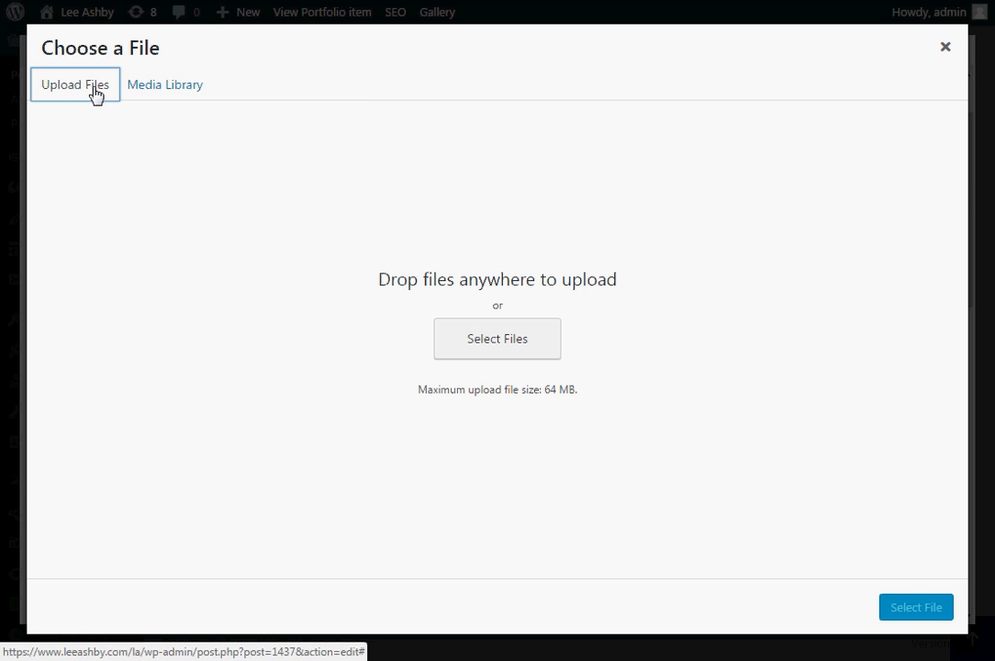
click(511, 347)
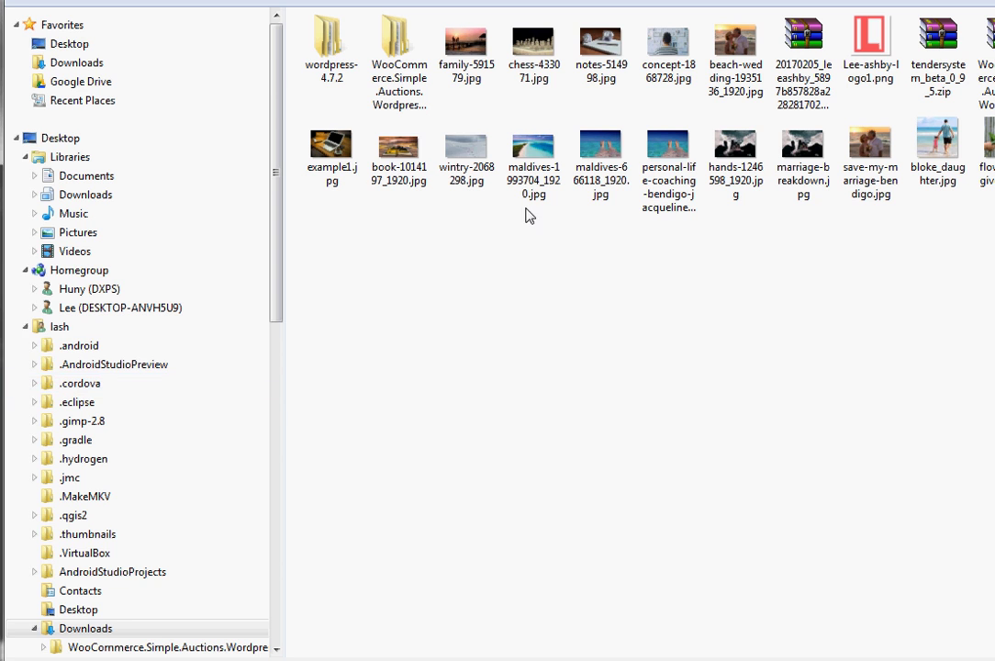
- Cancel the Windows Open dialog without choosing a file
click(776, 513)
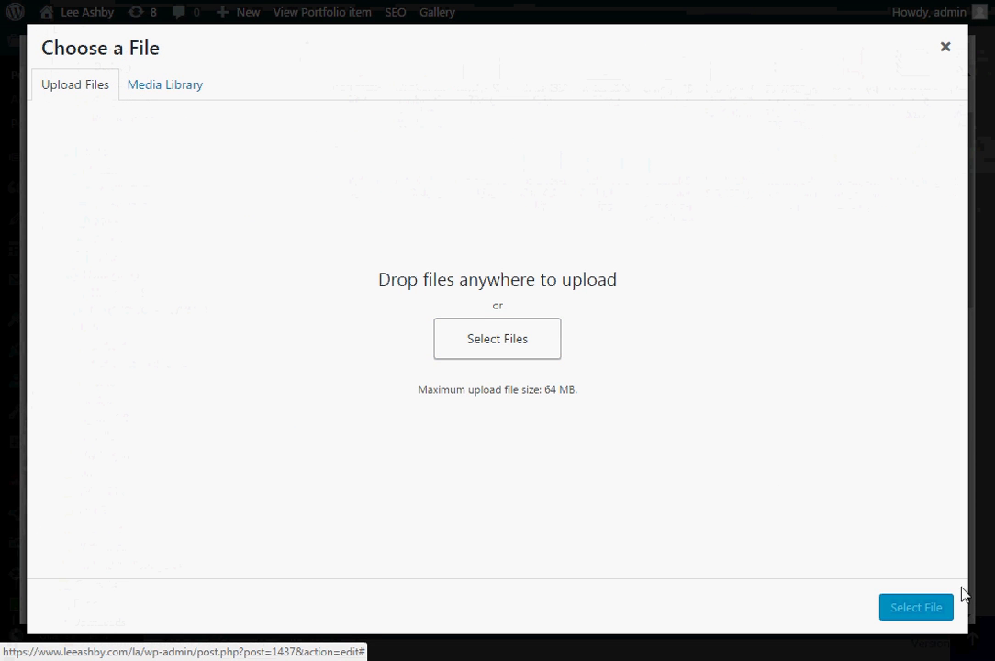
- Set background_strategy.jpg from the Media Library as the section's background image
click(166, 89)
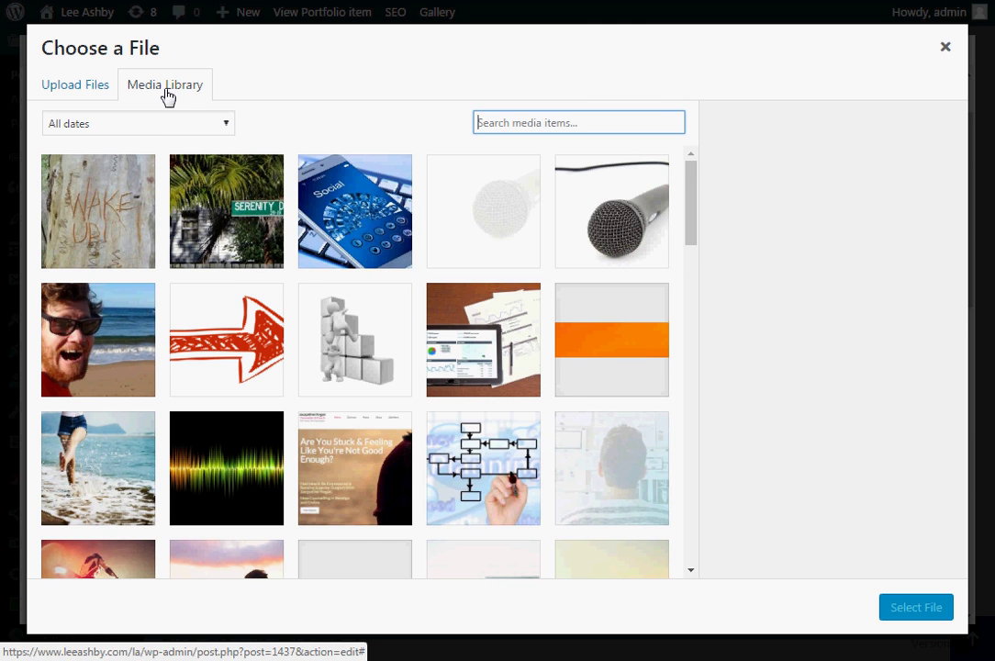
scroll(619, 358, down, 2)
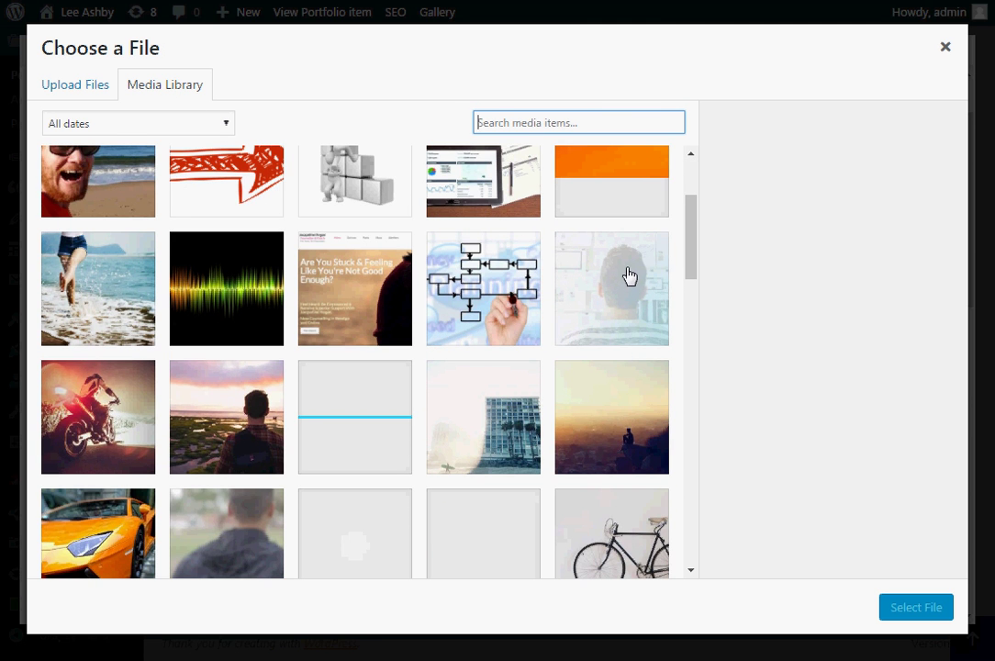
click(629, 282)
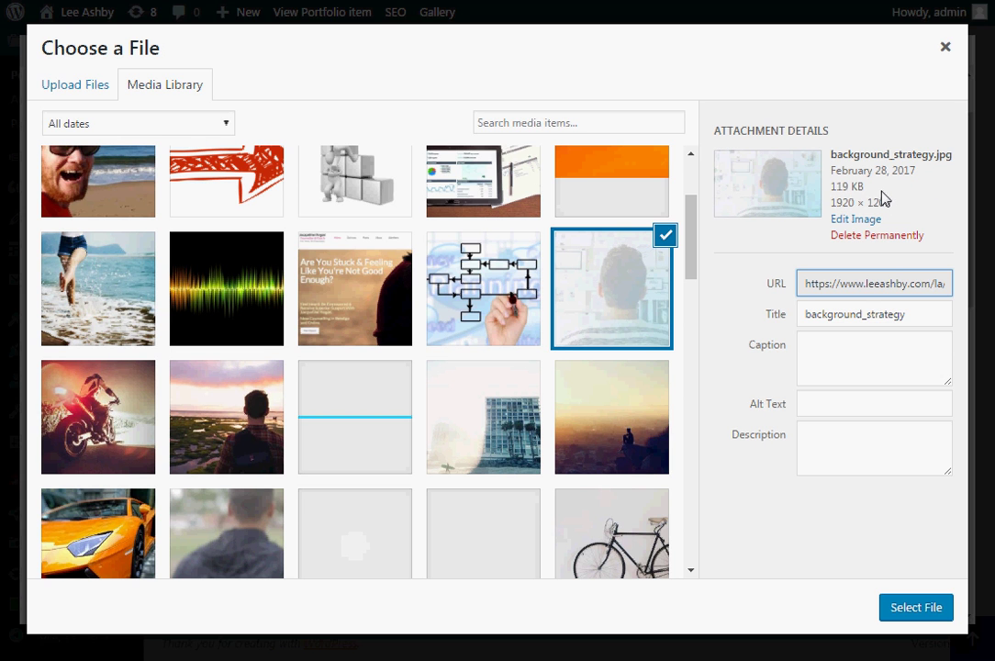
click(930, 610)
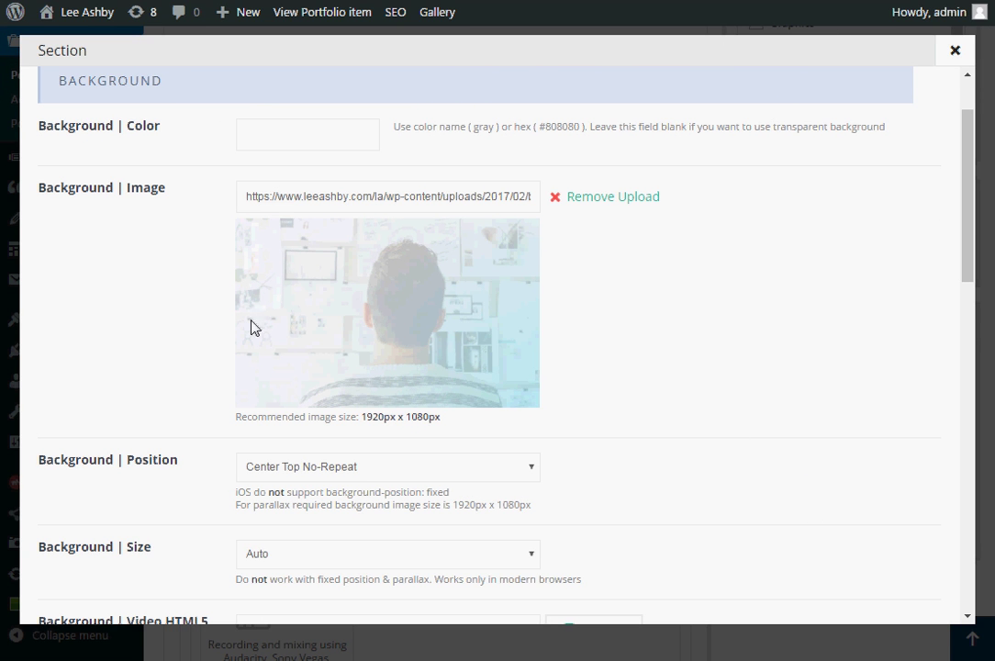
scroll(156, 336, down, 2)
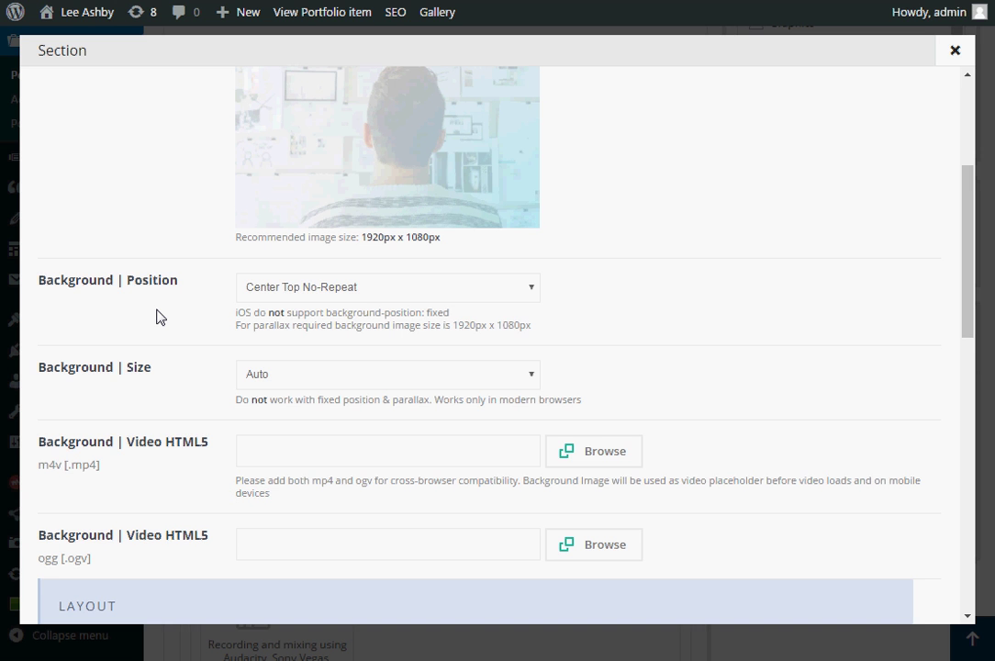
scroll(156, 317, down, 1)
scroll(155, 317, up, 3)
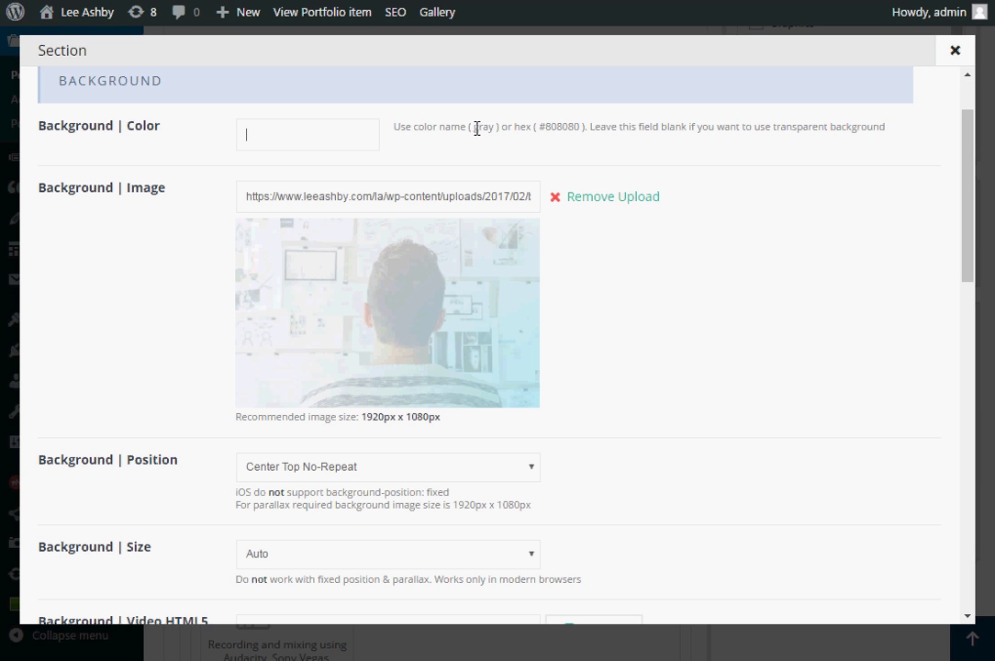
drag(476, 128, 495, 128)
scroll(588, 349, down, 3)
scroll(587, 350, down, 1)
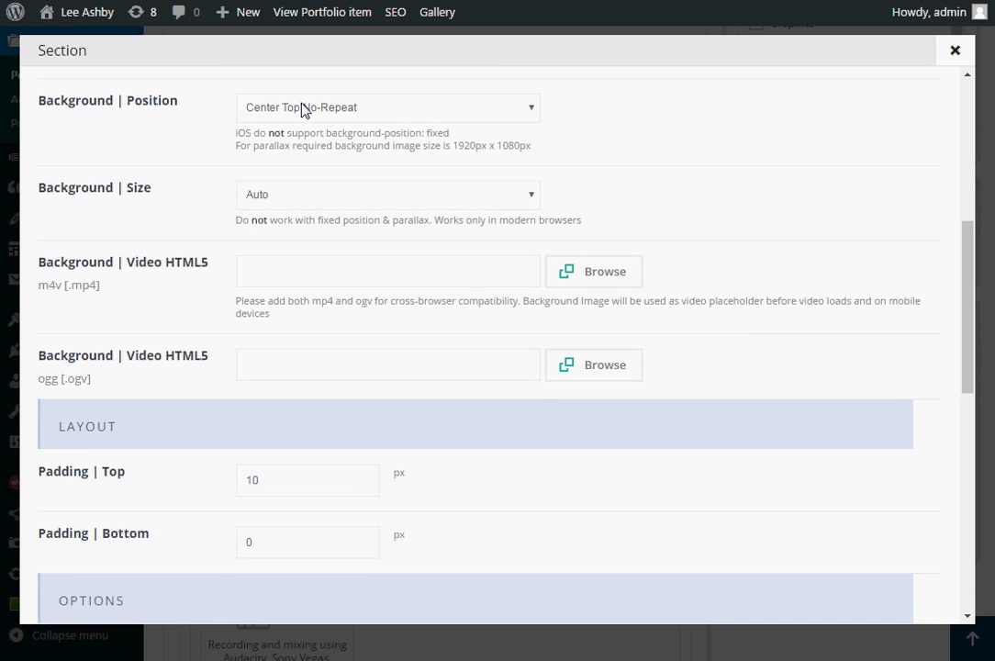
click(292, 200)
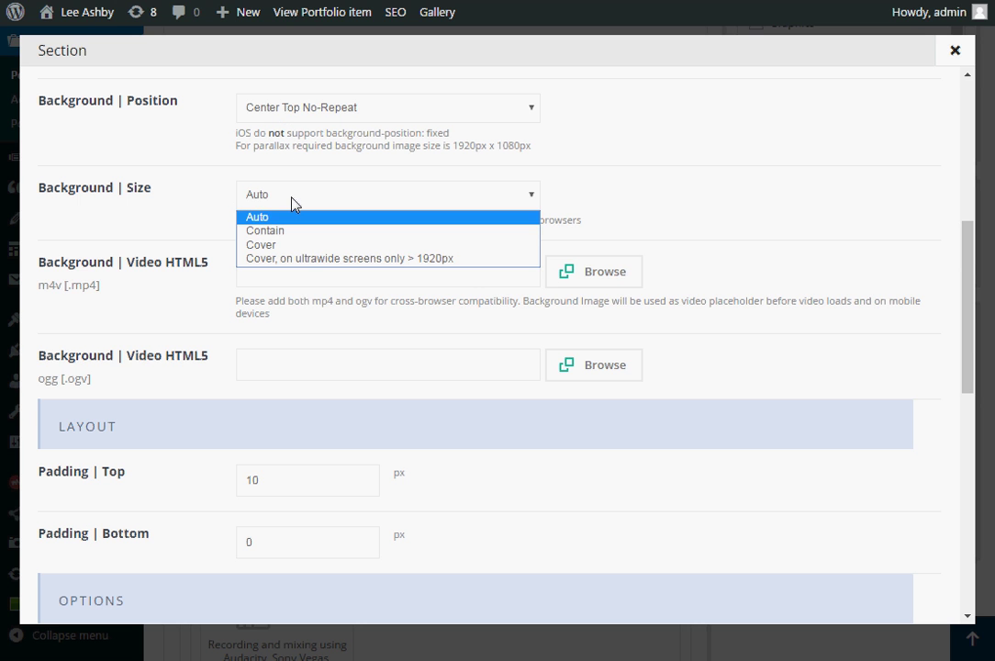
click(181, 195)
scroll(181, 195, down, 1)
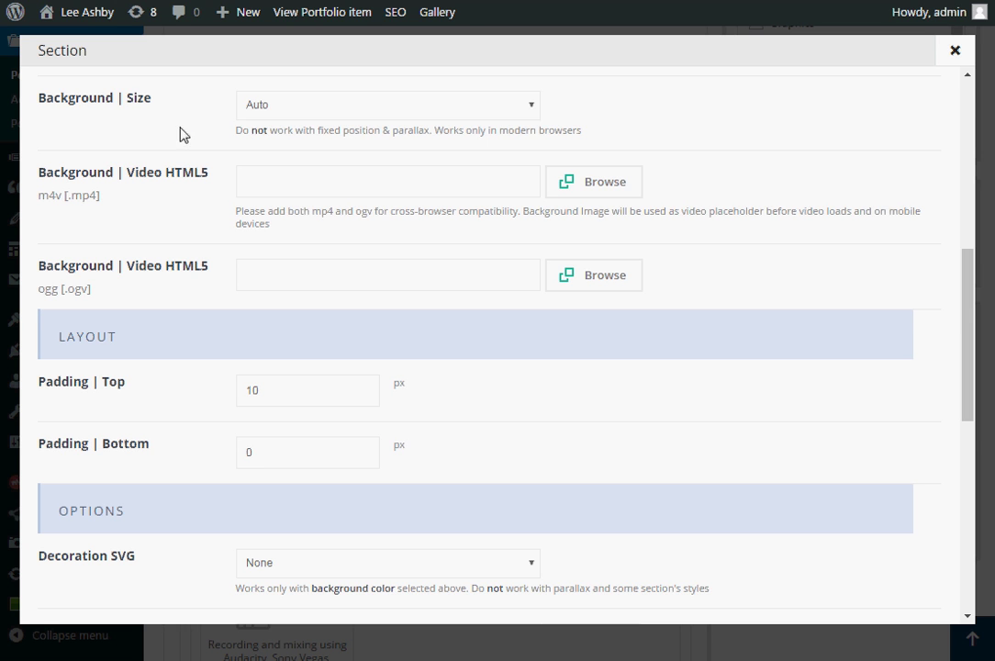
scroll(181, 135, down, 1)
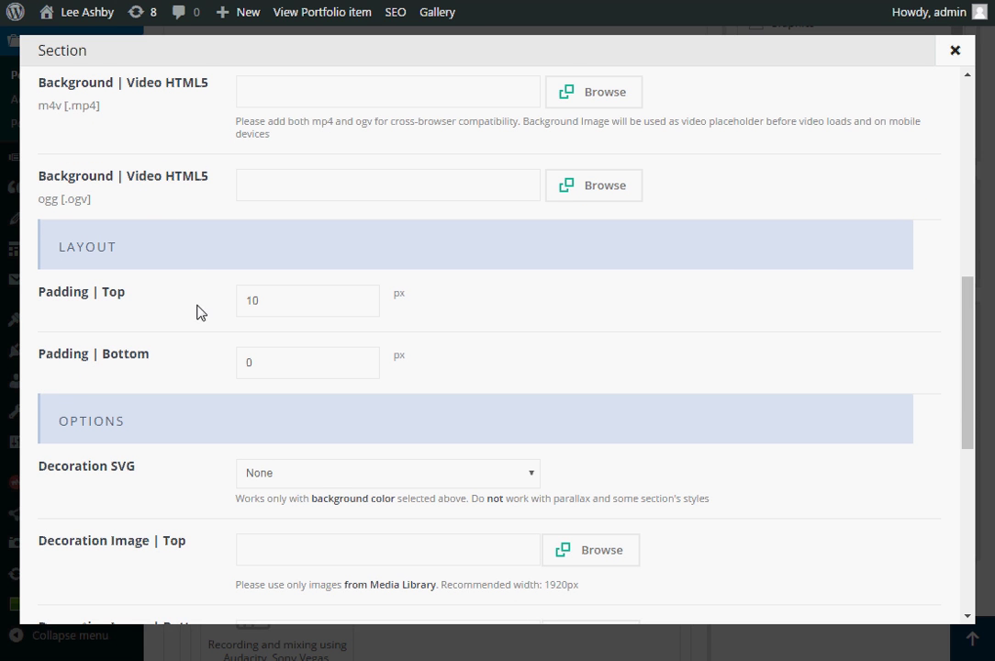
scroll(194, 304, down, 2)
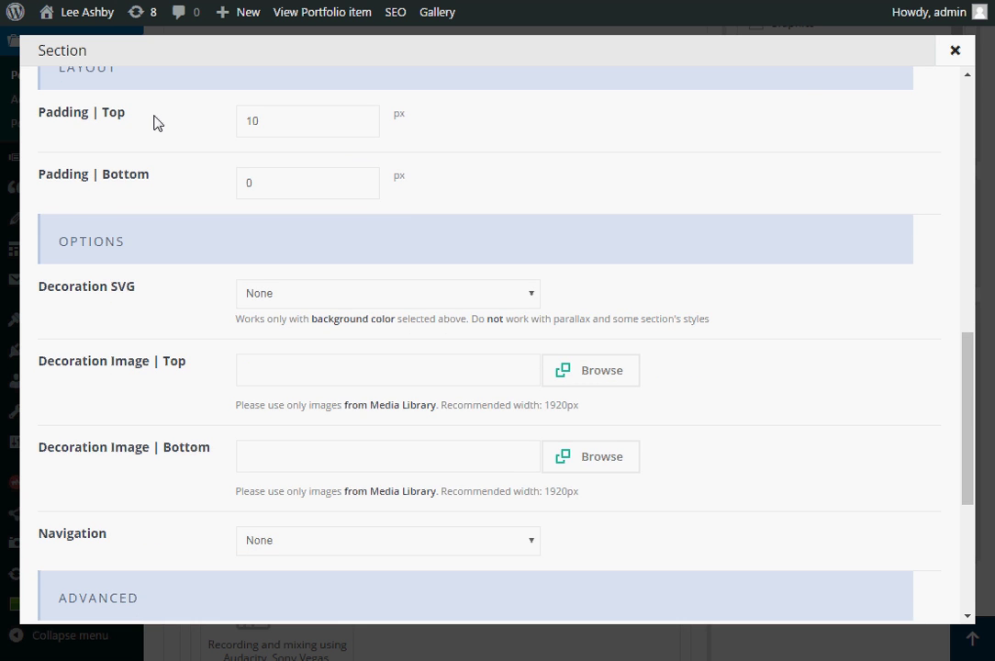
scroll(151, 124, up, 1)
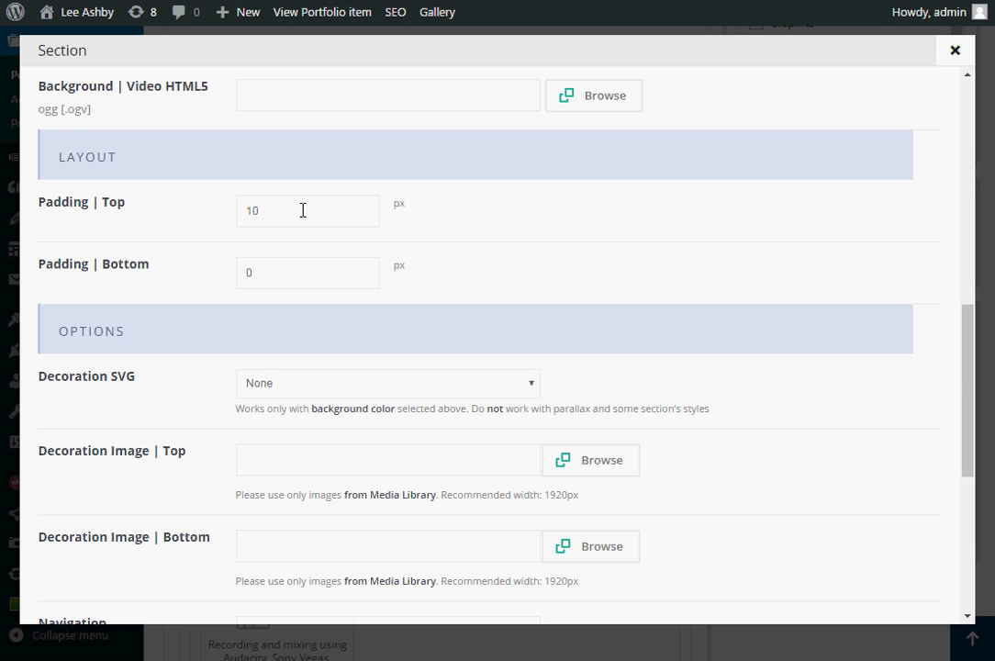
scroll(303, 210, down, 1)
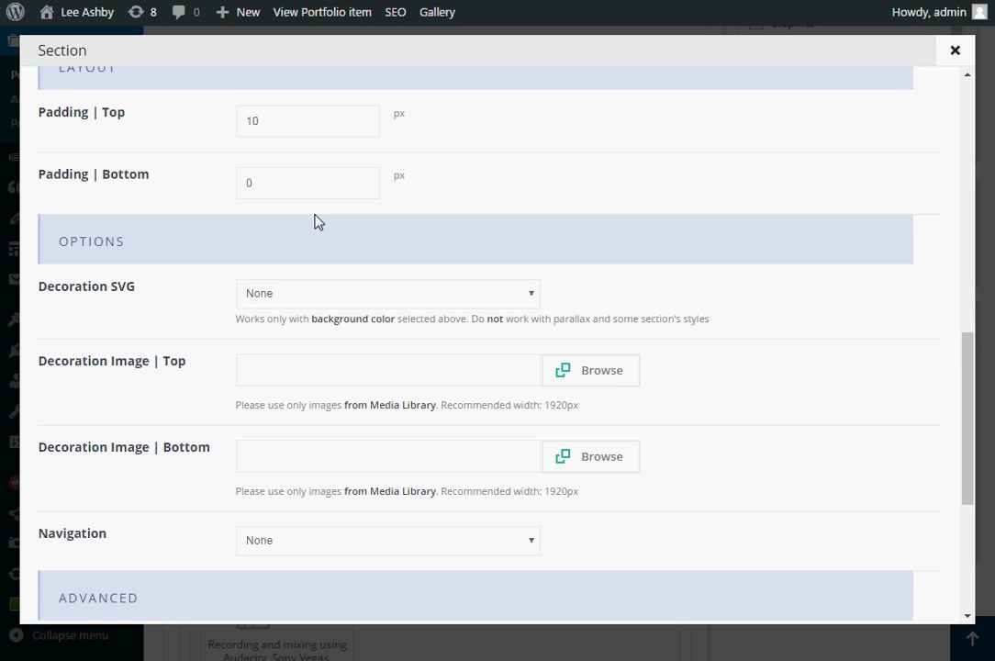
scroll(313, 193, down, 2)
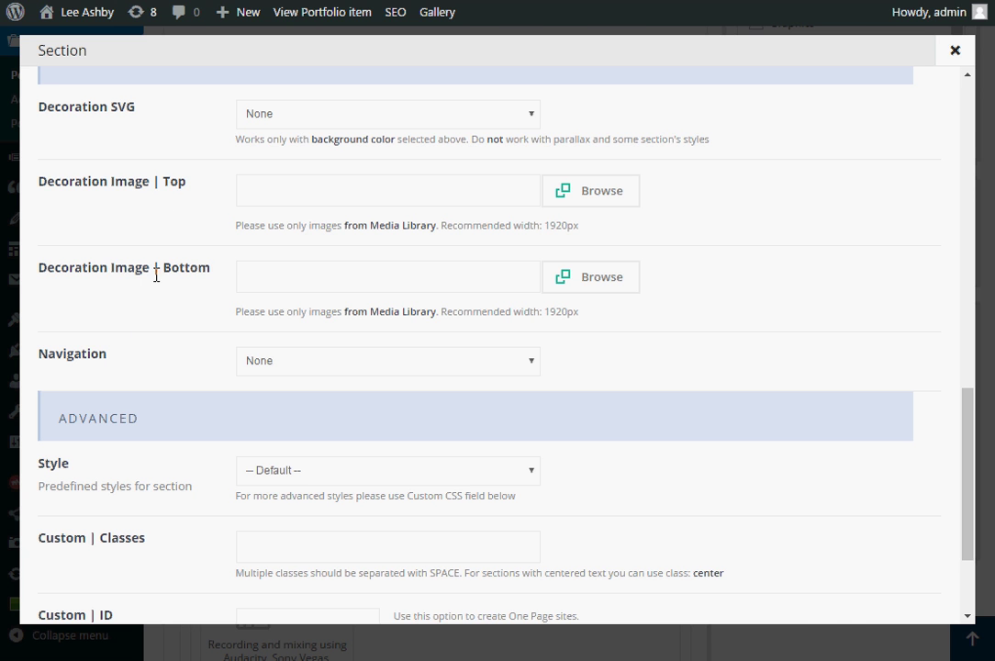
scroll(146, 301, down, 3)
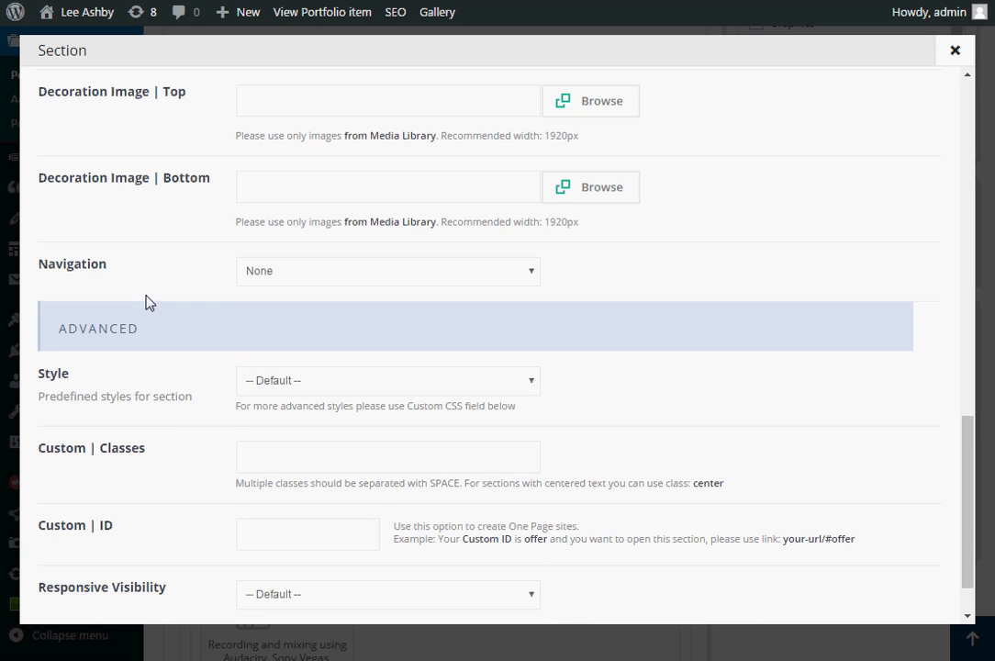
click(330, 209)
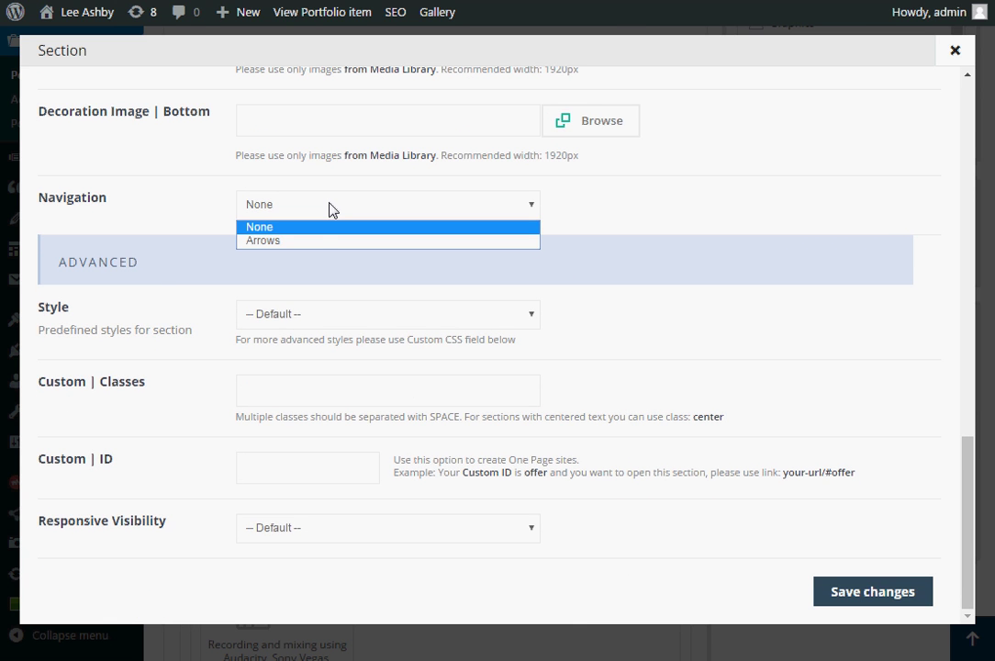
click(320, 229)
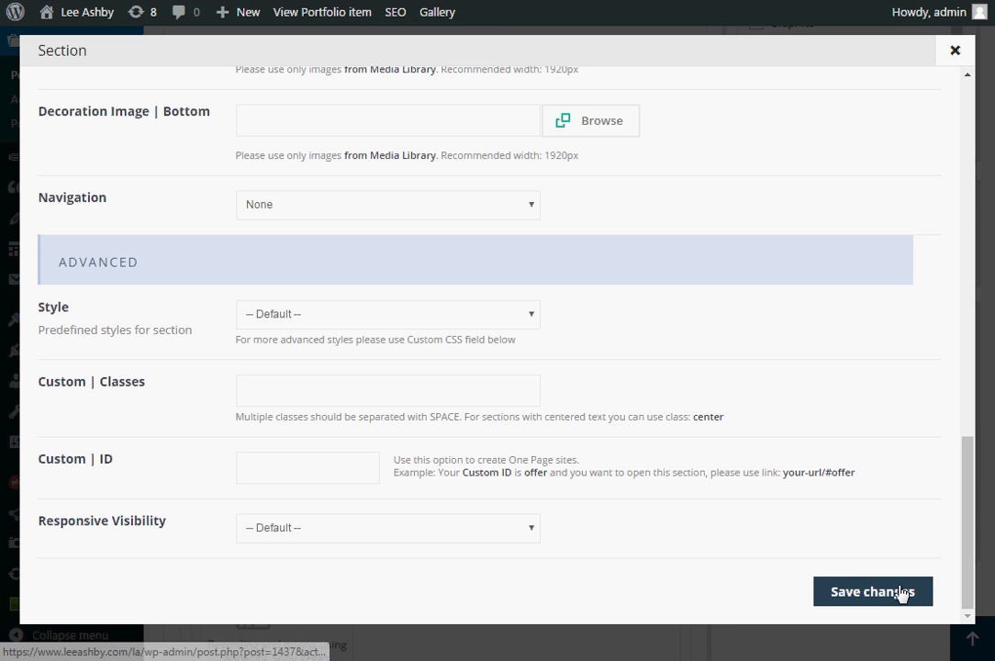
- Save the section's new background_strategy.jpg background settings
scroll(896, 578, up, 4)
scroll(894, 559, up, 8)
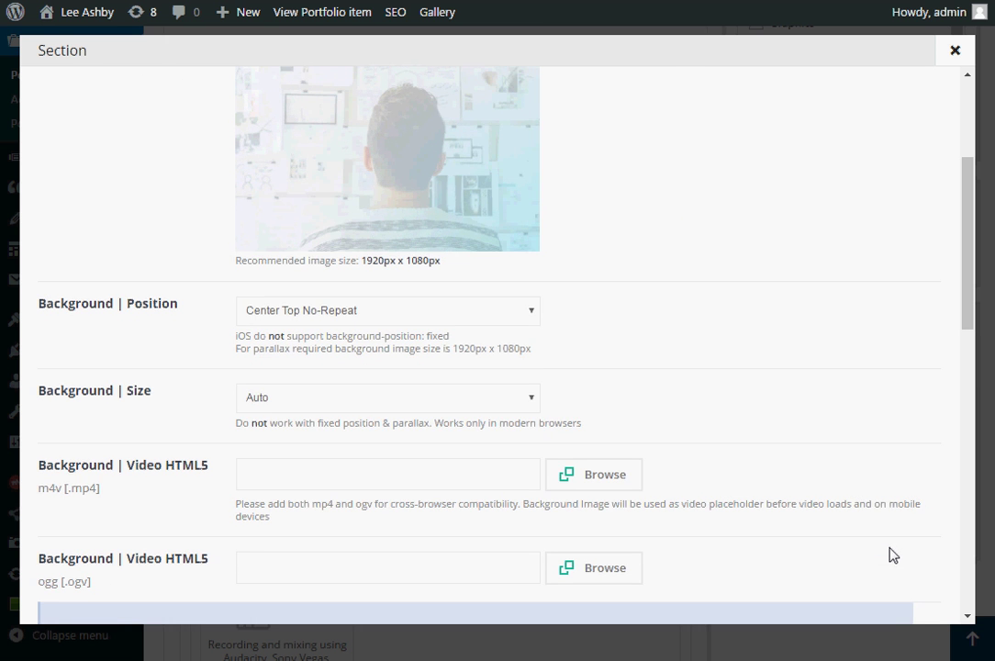
scroll(891, 556, down, 5)
scroll(896, 555, down, 10)
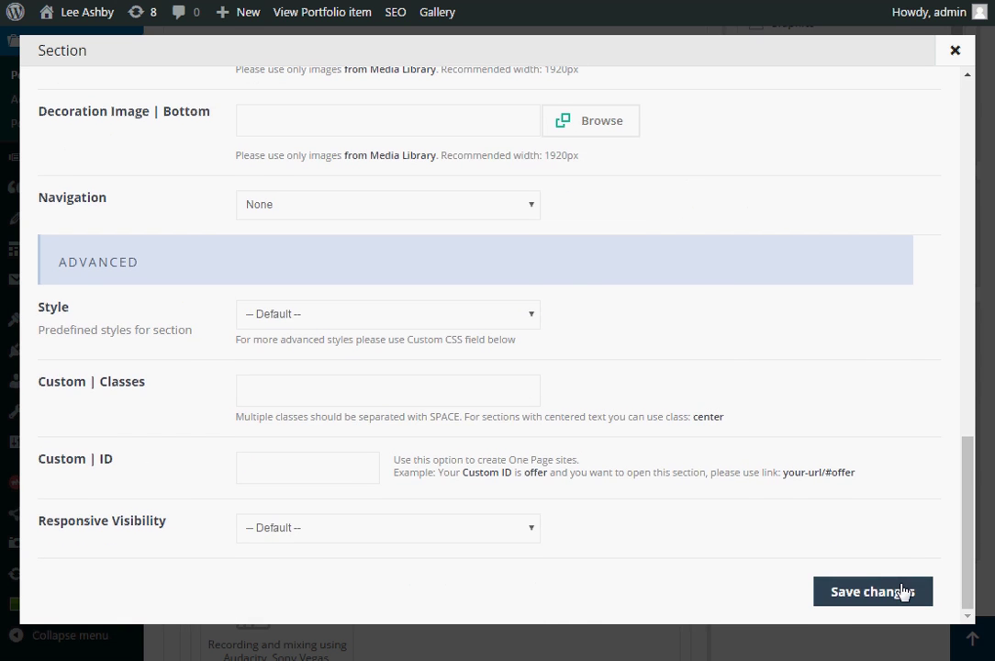
click(902, 593)
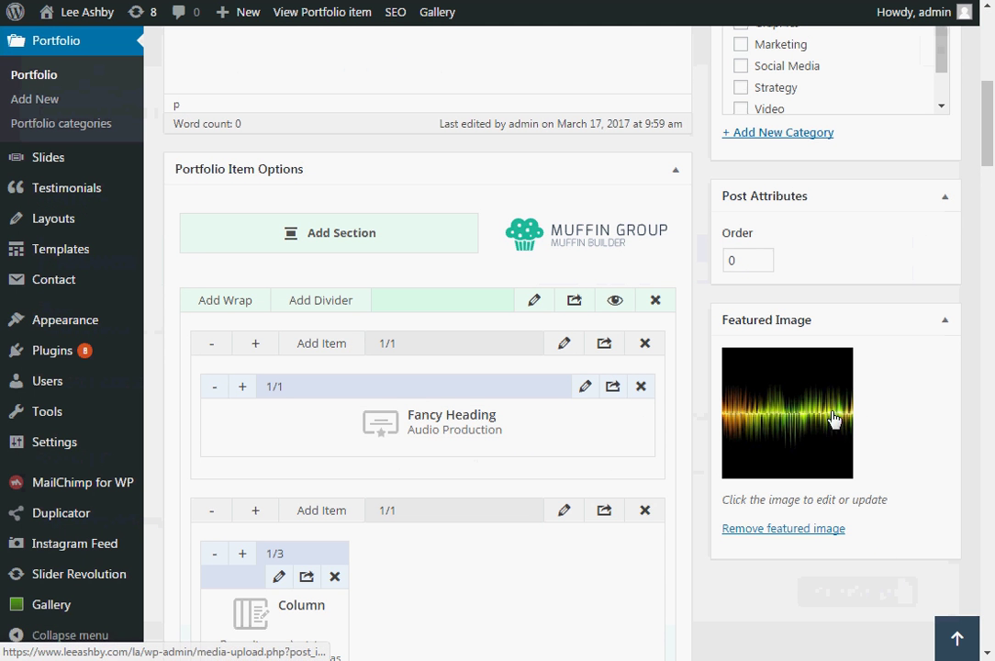
- Update the Audio Production portfolio item and view its live page
scroll(947, 500, up, 6)
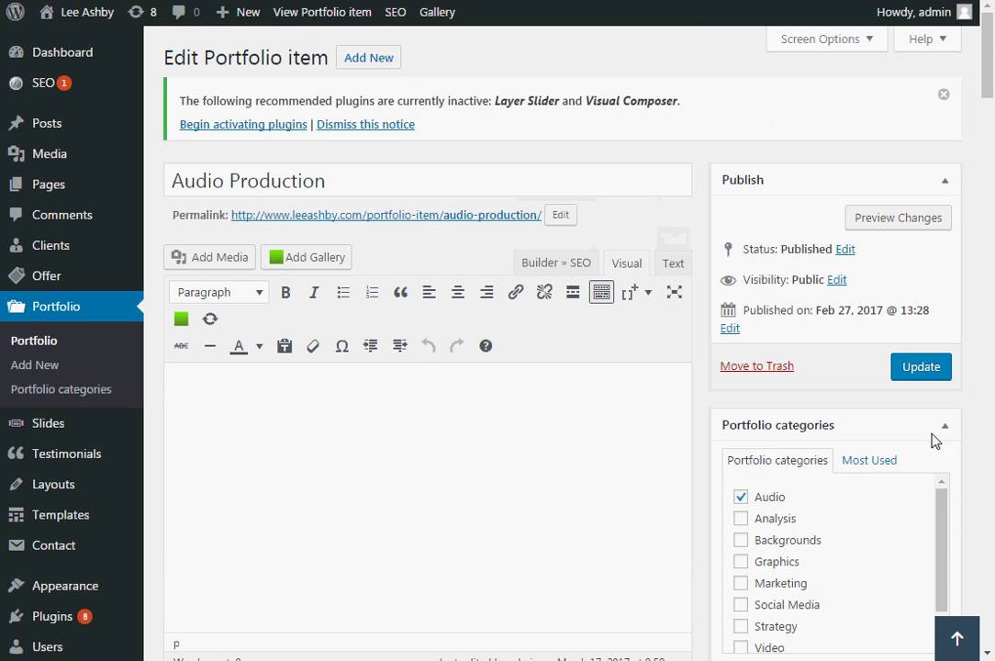
click(925, 368)
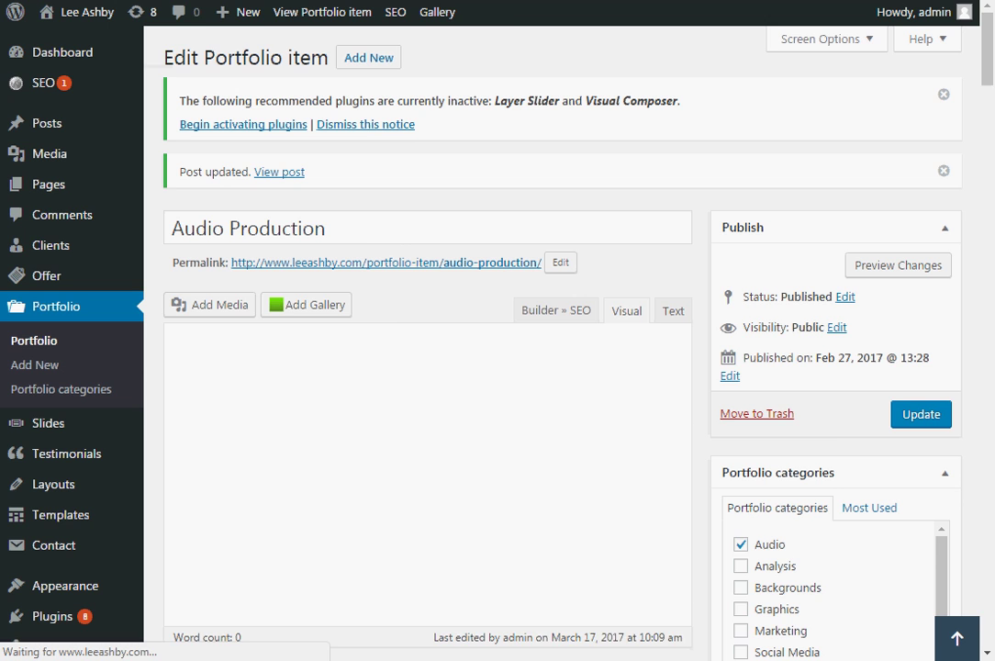
click(279, 172)
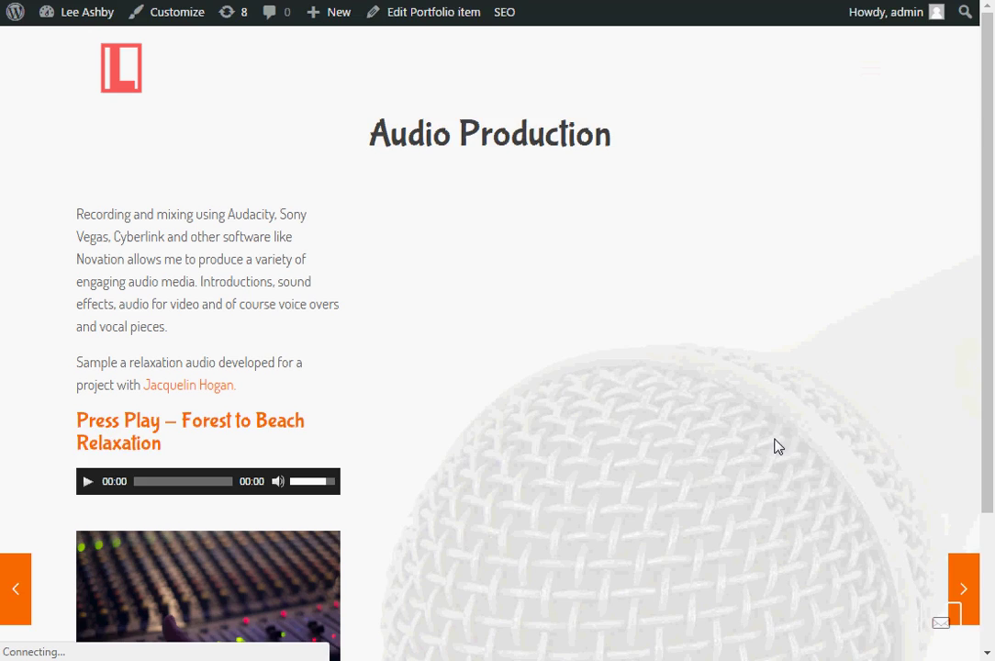
scroll(768, 445, down, 2)
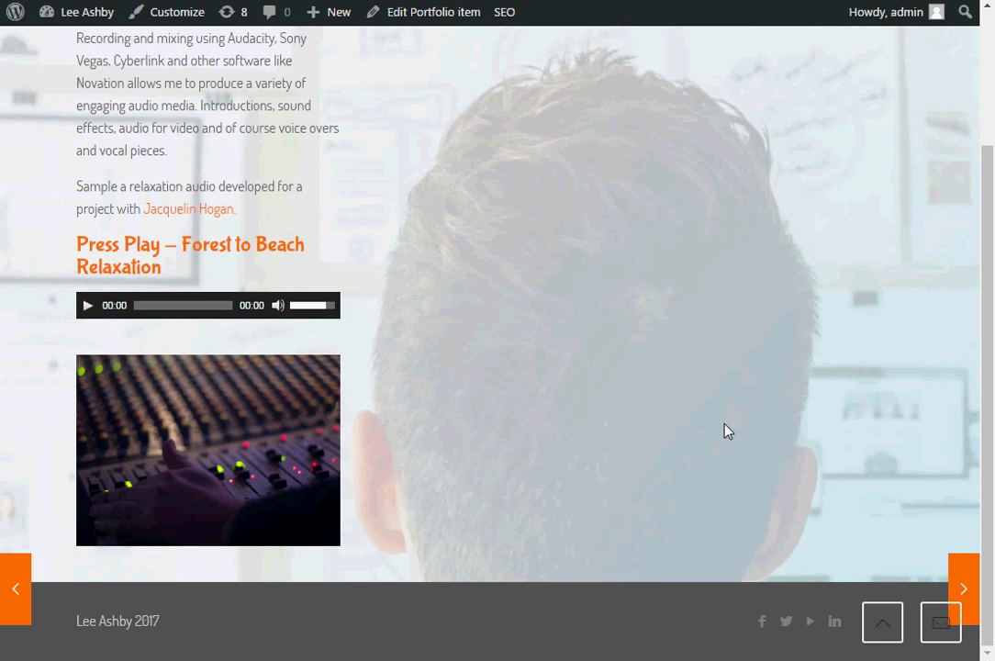
scroll(722, 430, up, 2)
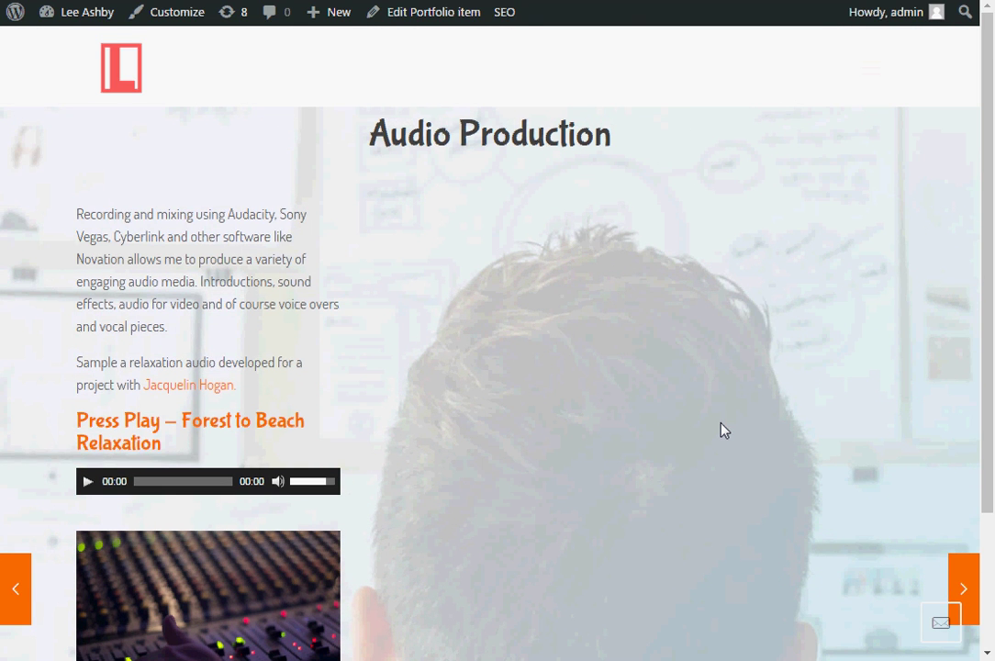
scroll(721, 430, down, 1)
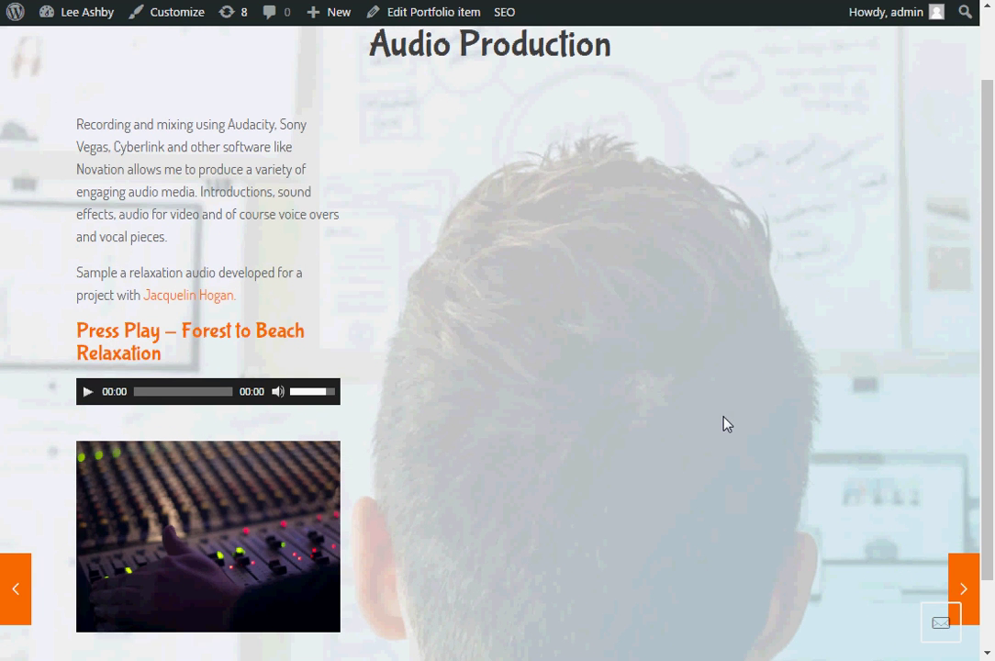